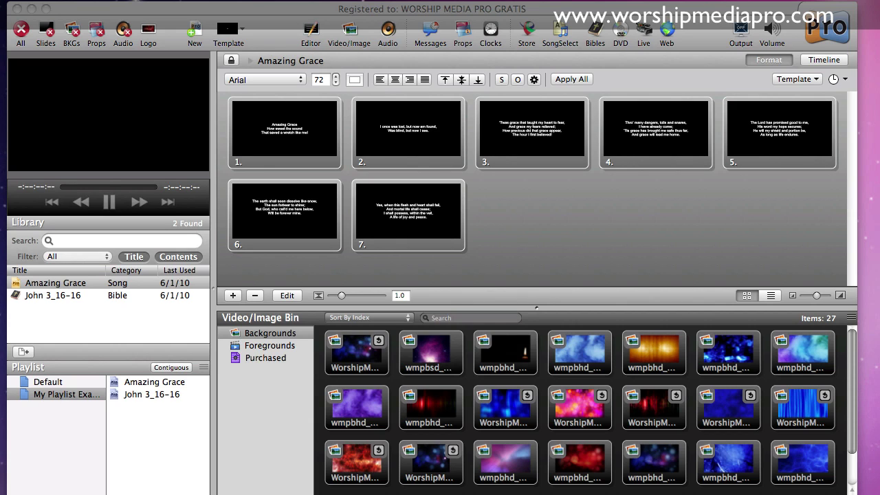
- Play the first video background in the bin and bring up the tutorial-resources folder in Finder
left_click(332, 359)
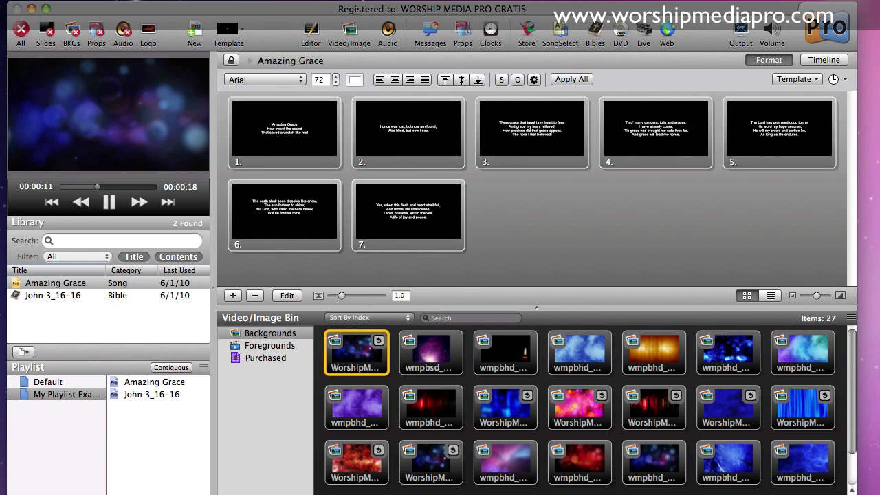
key("super+Tab")
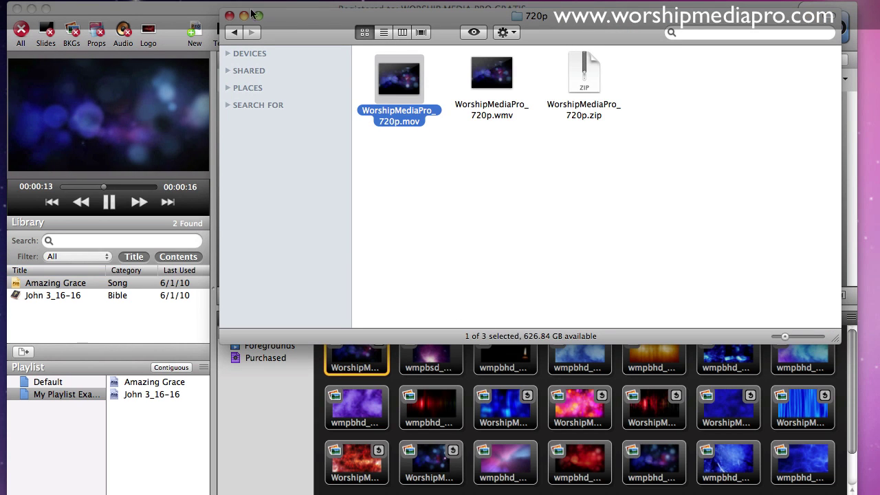
left_click(234, 33)
left_click_drag(289, 30, 273, 36)
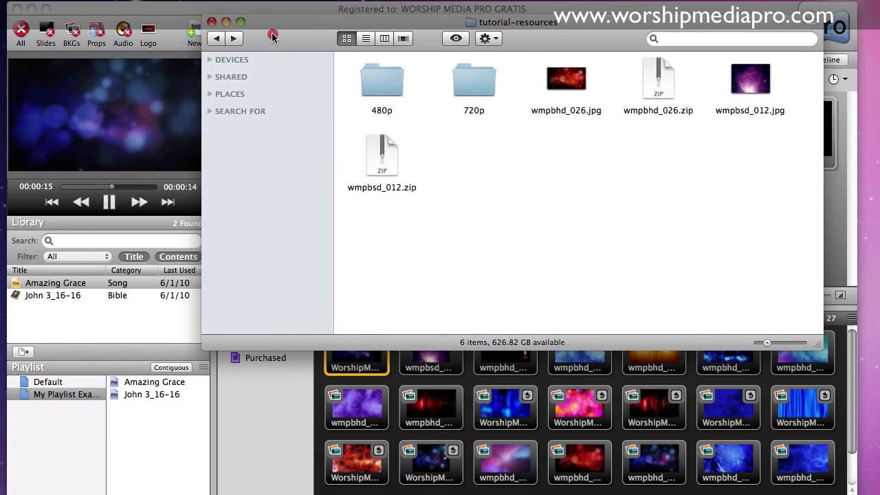
- Back in ProPresenter, delete the first blue bokeh video from the Backgrounds bin and confirm the deletion
left_click(366, 373)
left_click(351, 364)
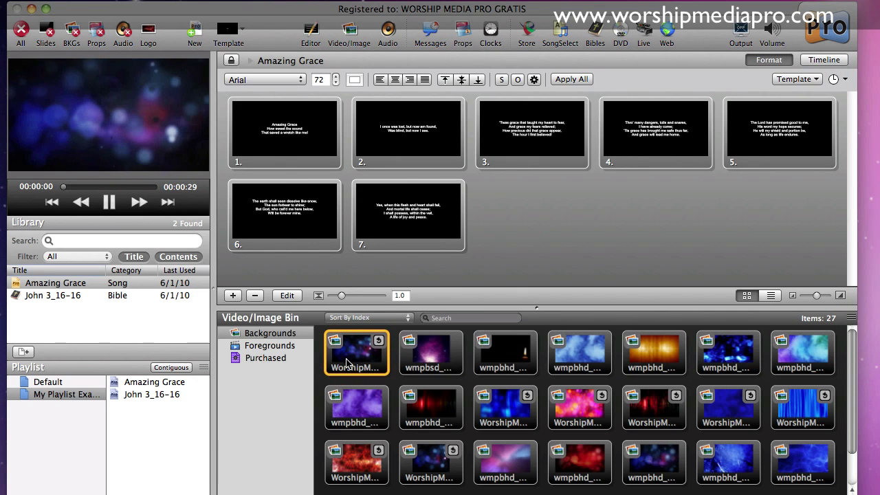
right_click(347, 363)
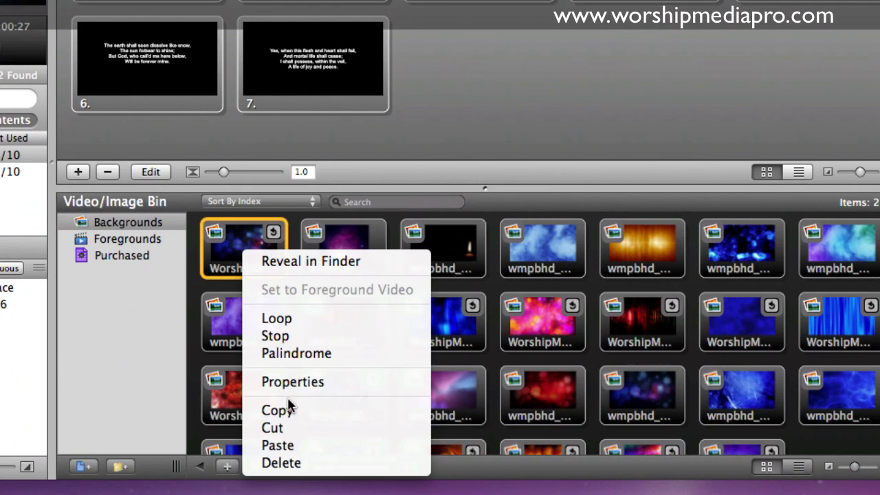
left_click(291, 463)
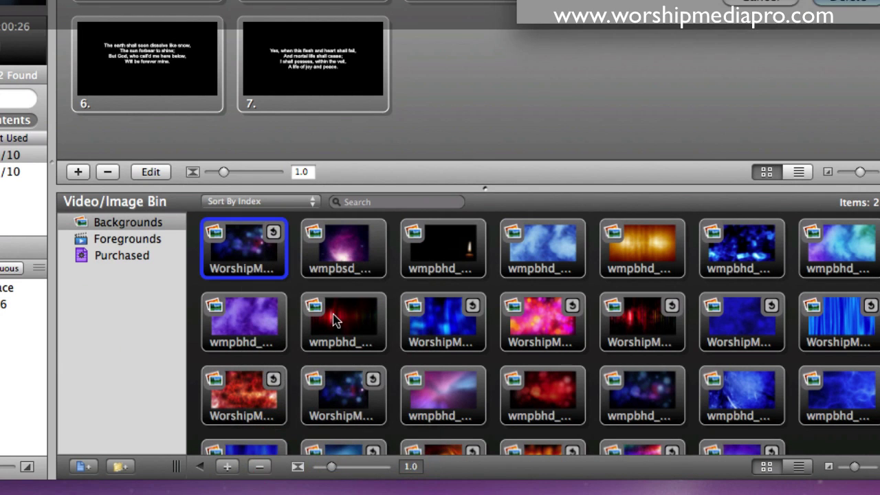
left_click(838, 14)
- Delete the purple wmpbsd still image from the start of the Backgrounds bin and confirm
right_click(234, 230)
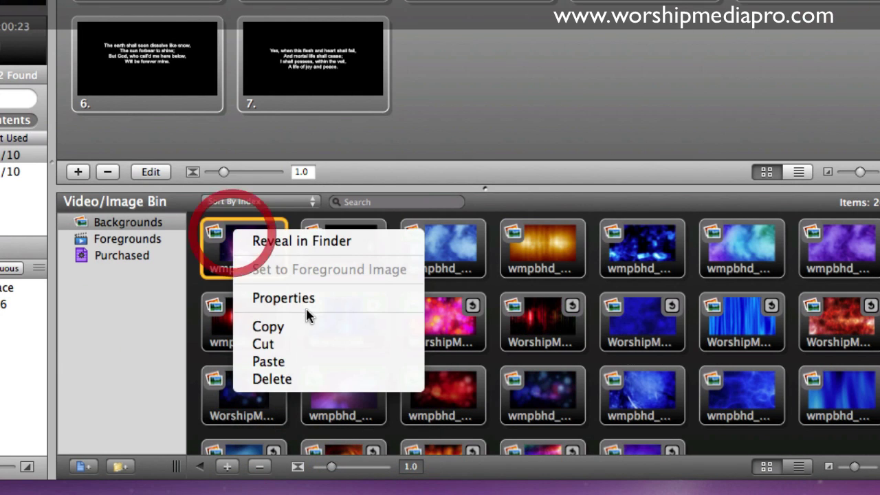
left_click(295, 379)
left_click(835, 14)
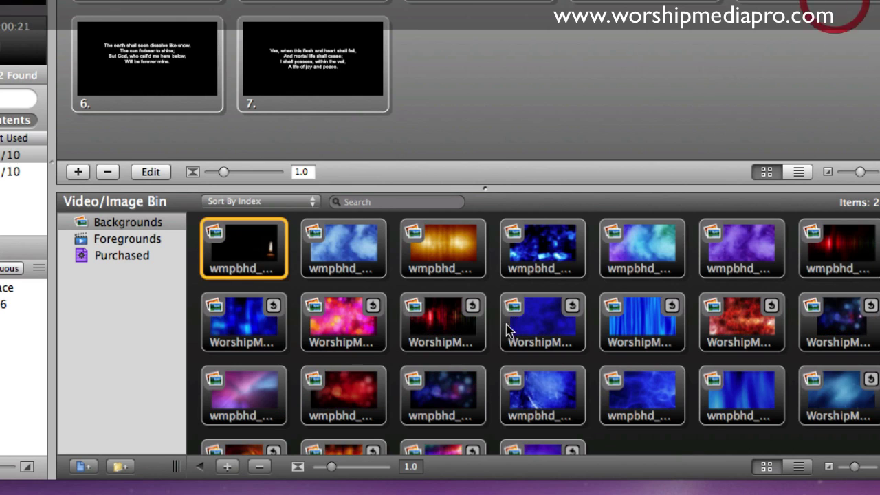
- Look through the remaining backgrounds, previewing the dark blue bokeh still and the similar bokeh video
scroll(457, 375, "down", 2)
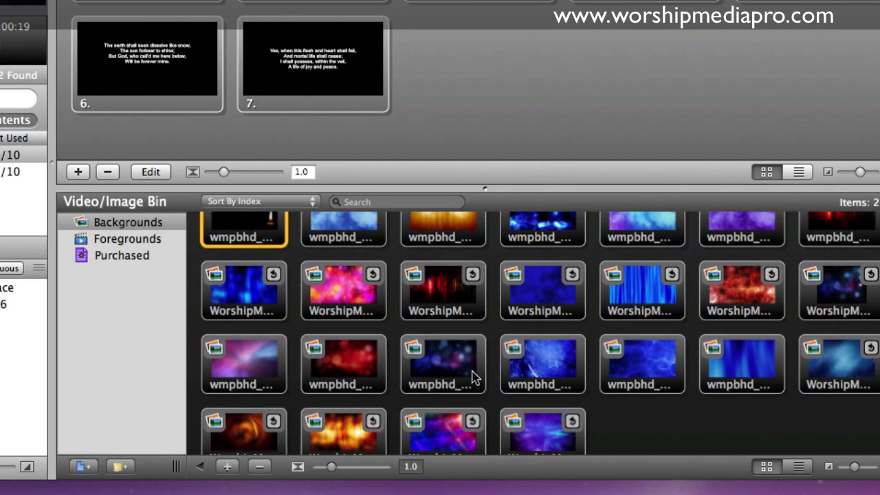
scroll(473, 377, "up", 1)
scroll(468, 378, "up", 2)
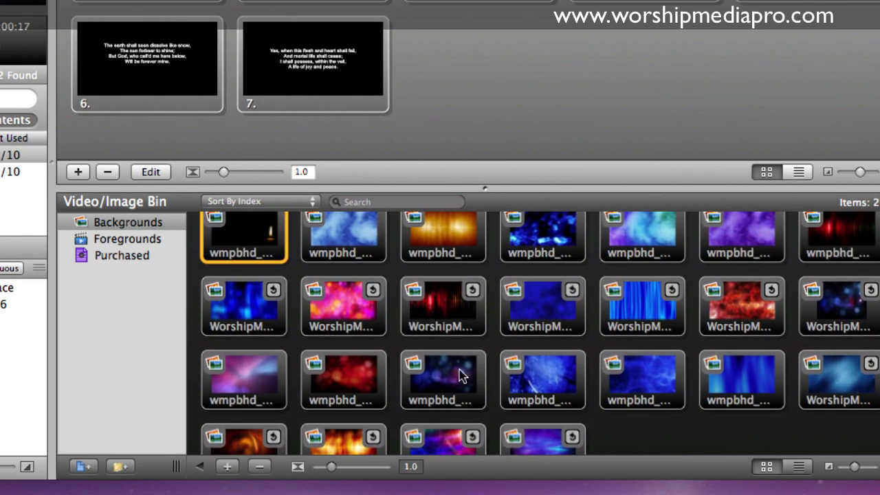
left_click(462, 389)
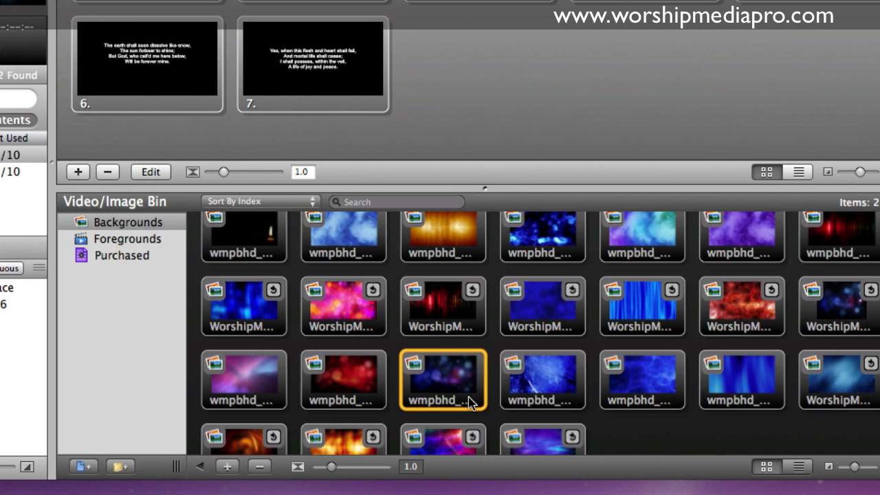
left_click(842, 316)
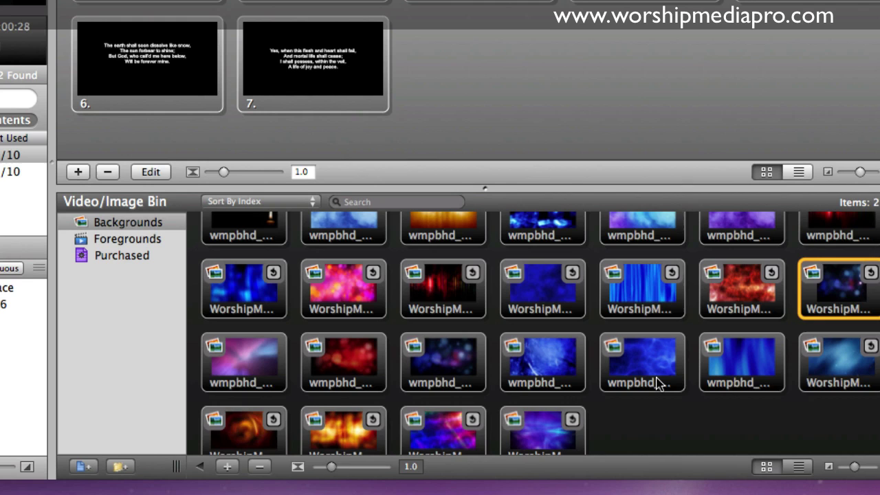
scroll(656, 383, "up", 3)
scroll(657, 386, "down", 5)
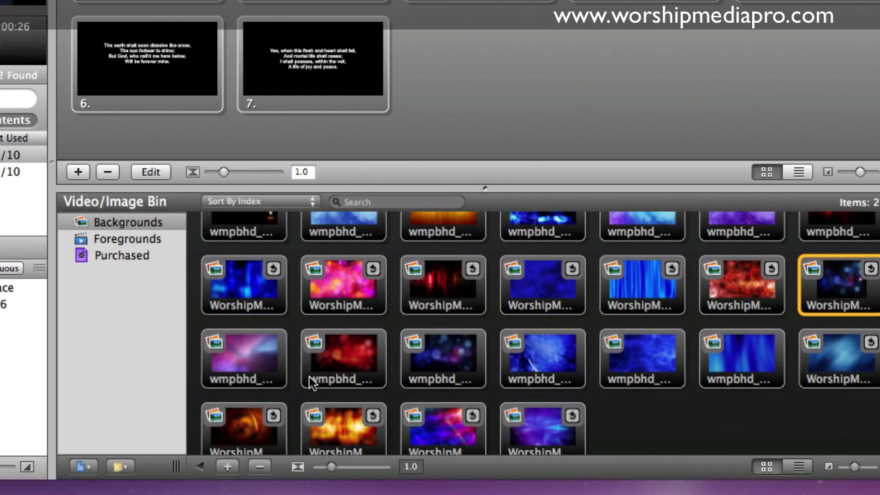
- Delete the red bokeh still image from the Backgrounds bin and confirm
right_click(350, 366)
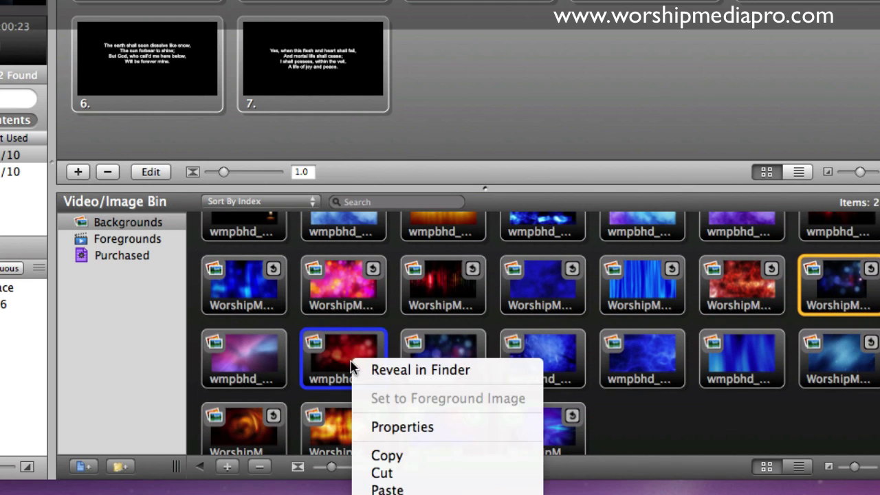
left_click(453, 472)
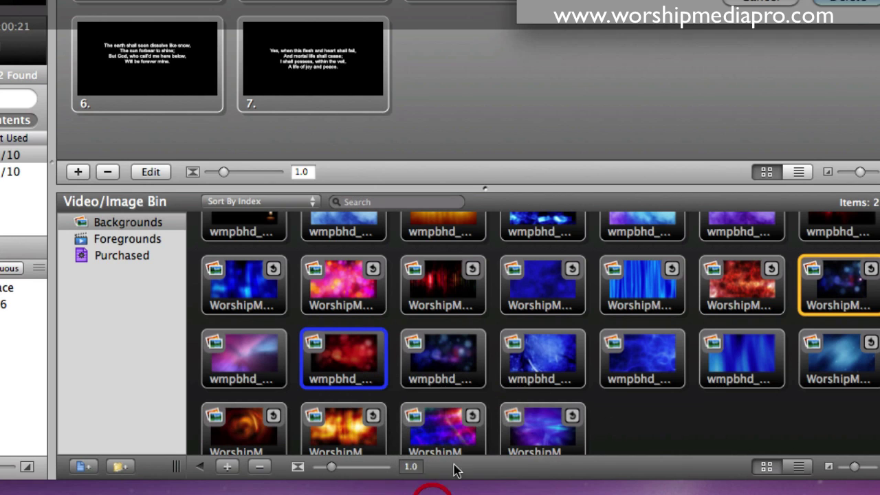
left_click(856, 2)
- Delete the remaining dark blue bokeh video from the Backgrounds bin and confirm
right_click(850, 282)
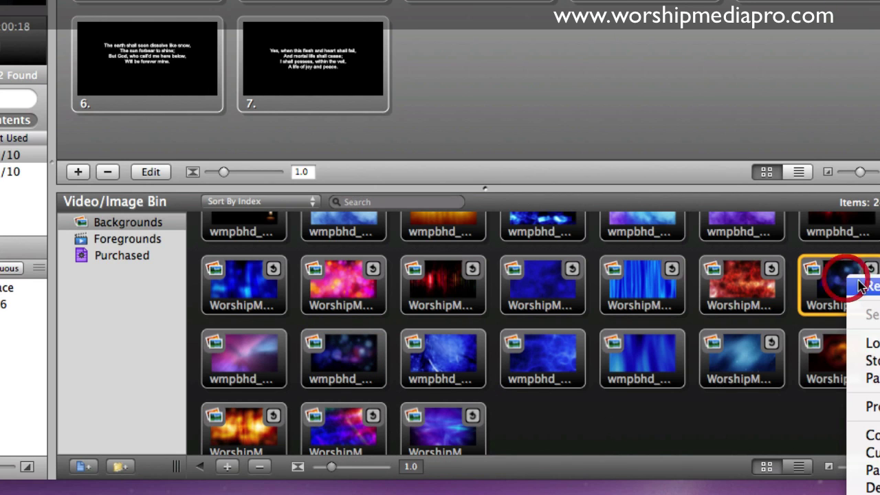
left_click(870, 486)
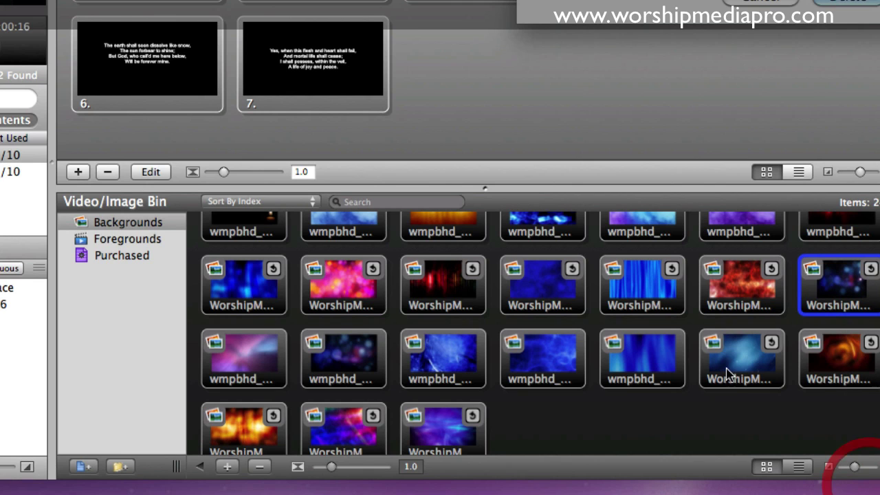
left_click(851, 5)
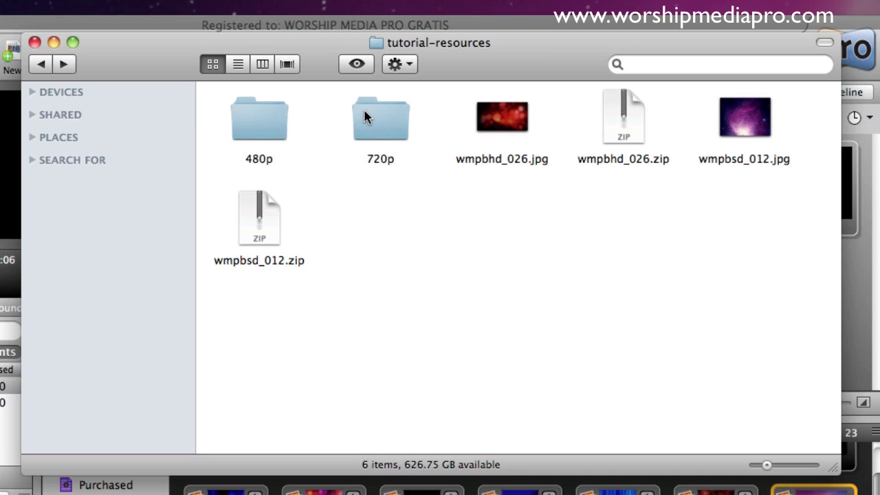
- In Finder, enlarge the icons in the tutorial-resources folder and inspect wmpbhd_026.jpg and wmpbsd_012.jpg
left_click(502, 117)
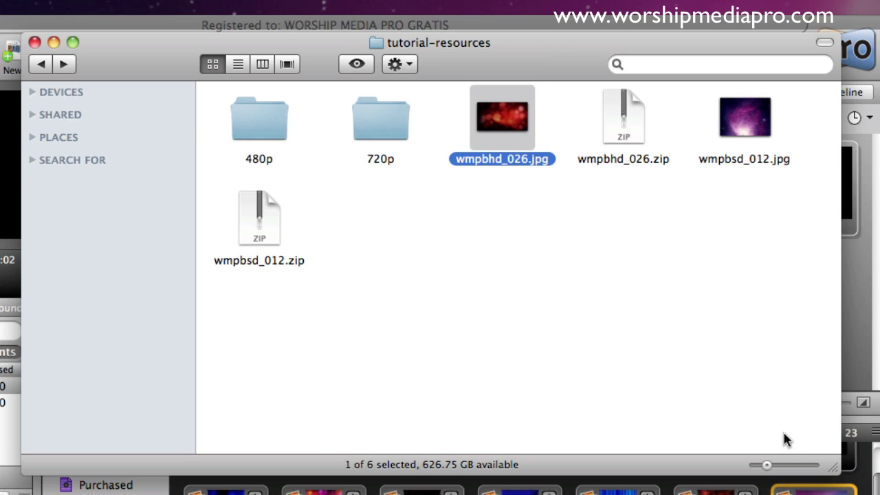
left_click_drag(771, 468, 879, 494)
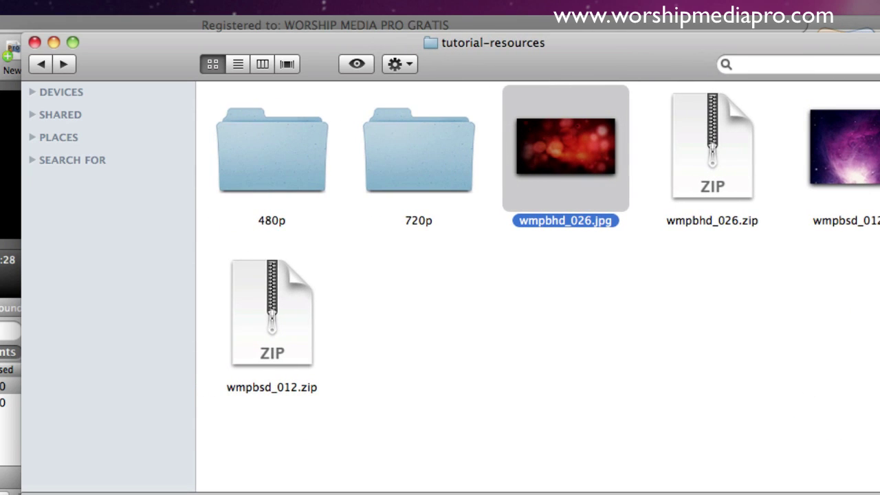
left_click_drag(628, 63, 445, 73)
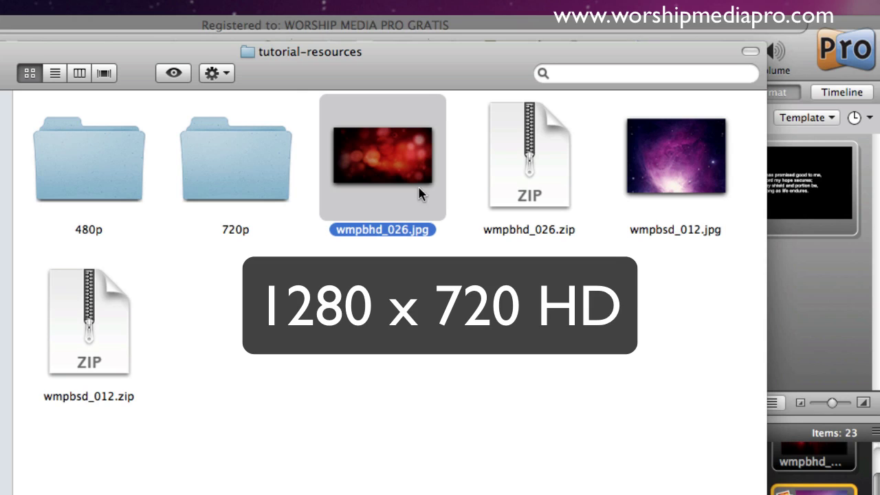
left_click(673, 165)
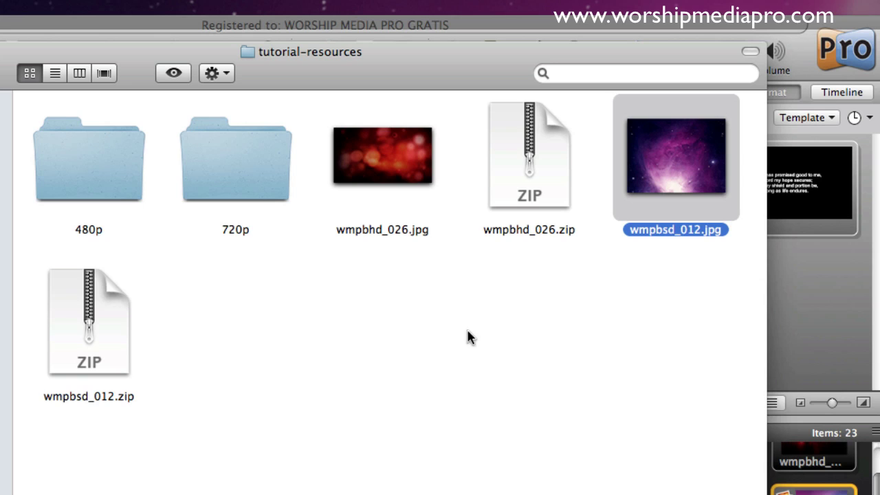
- Open the 720p folder and briefly preview WorshipMediaPro_720p.mov
double_click(236, 151)
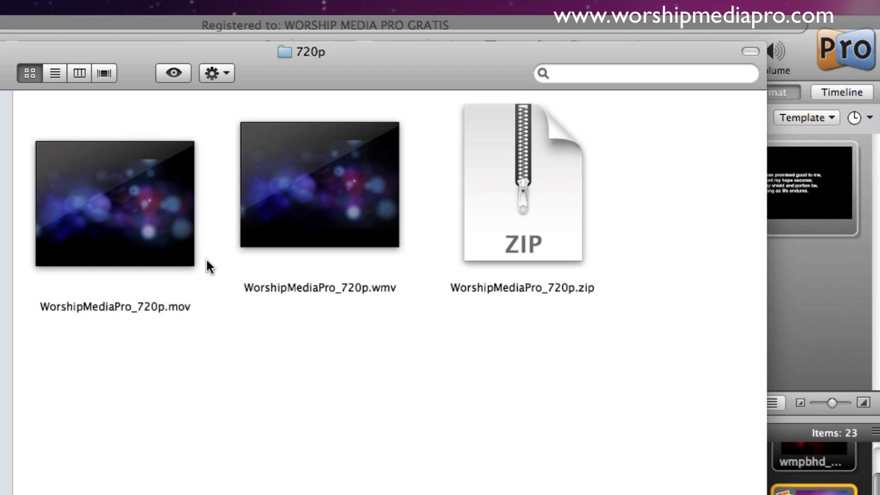
mouse_move(157, 296)
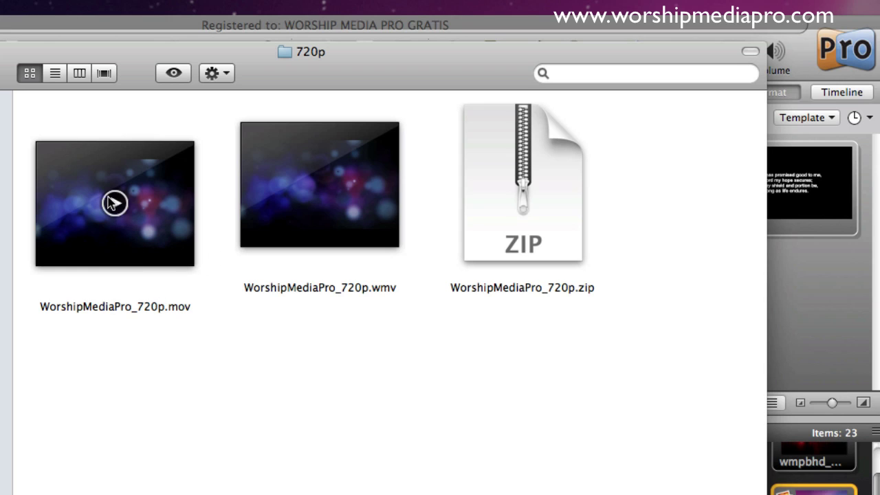
left_click(114, 202)
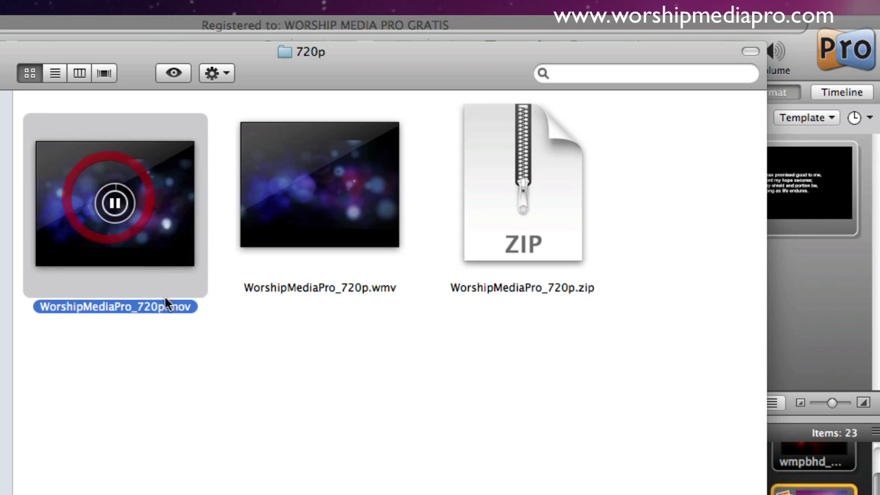
left_click(304, 348)
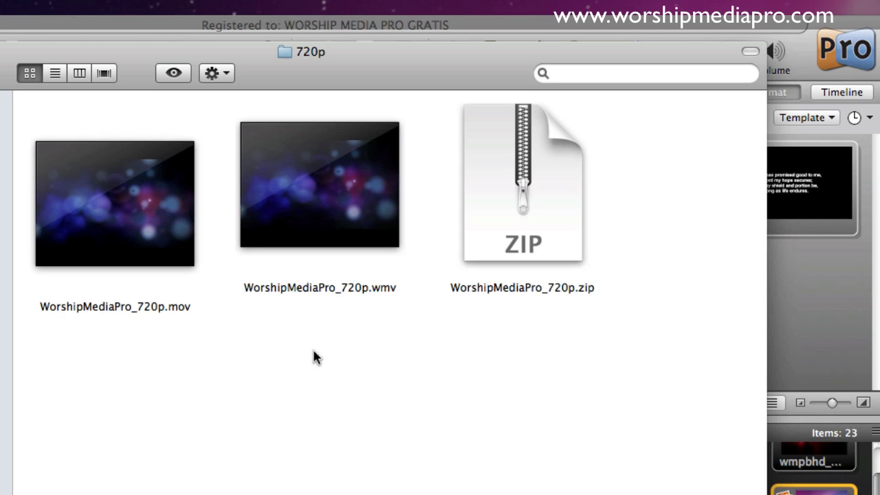
- Go to the 480p folder and preview WorshipMediaPro_Bubble_480p.mov
key("super+Up")
double_click(86, 154)
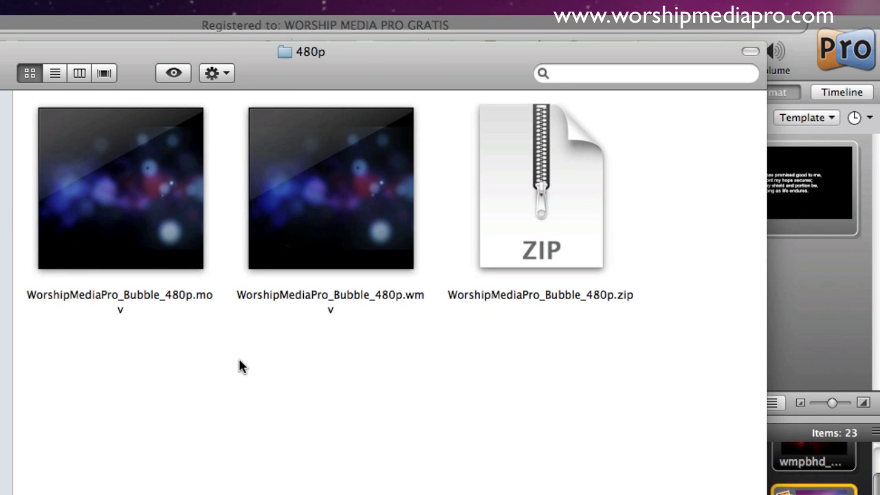
left_click(121, 188)
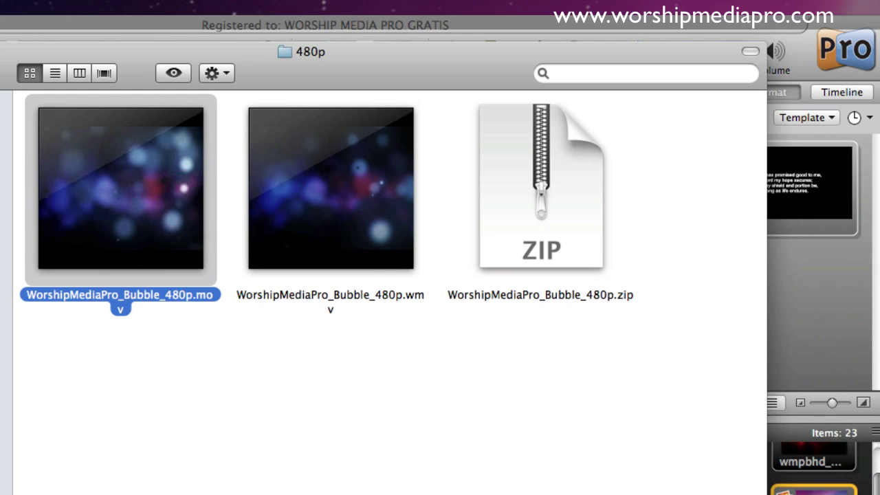
- Return to the 720p folder and examine its WMV and MOV versions of the video
key("super+Up")
double_click(223, 172)
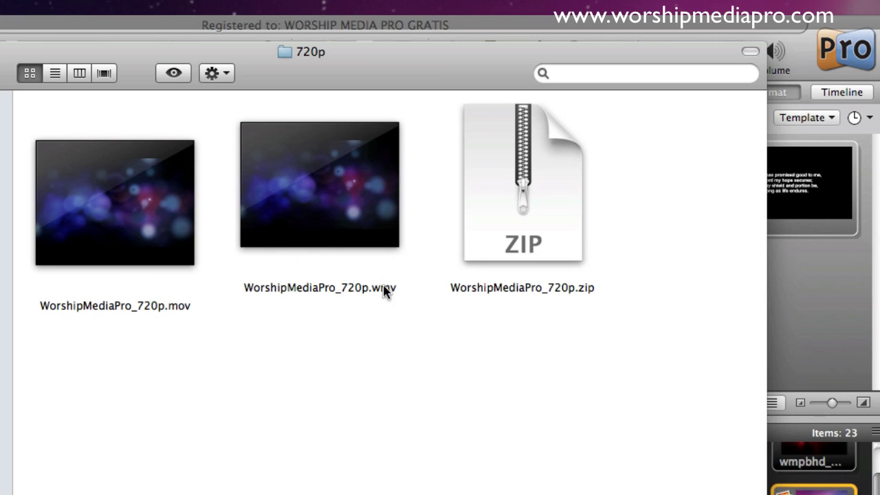
mouse_move(396, 249)
mouse_move(136, 181)
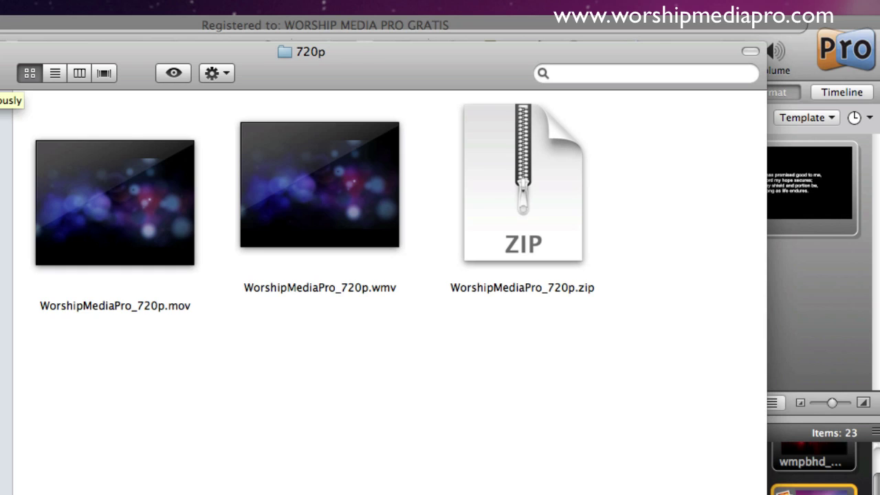
- Import wmpbhd_026.jpg and wmpbsd_012.jpg together from the tutorial-resources folder into ProPresenter's Backgrounds bin
key("super+Up")
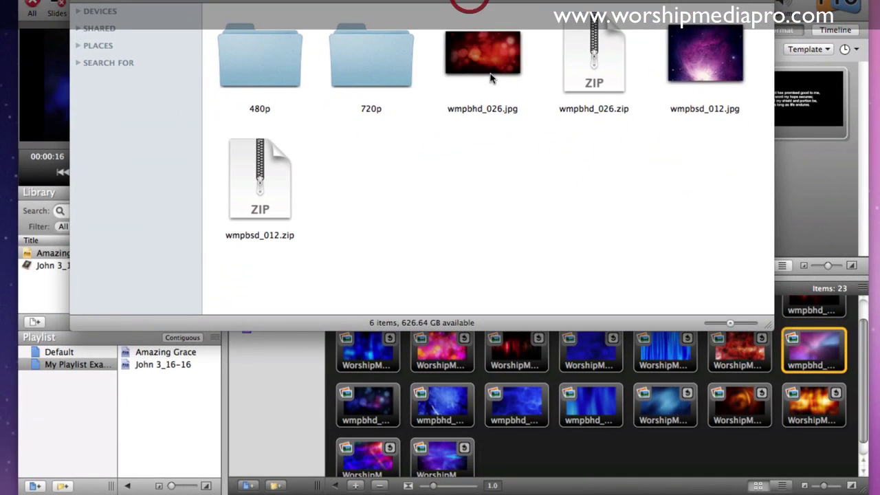
left_click(387, 174)
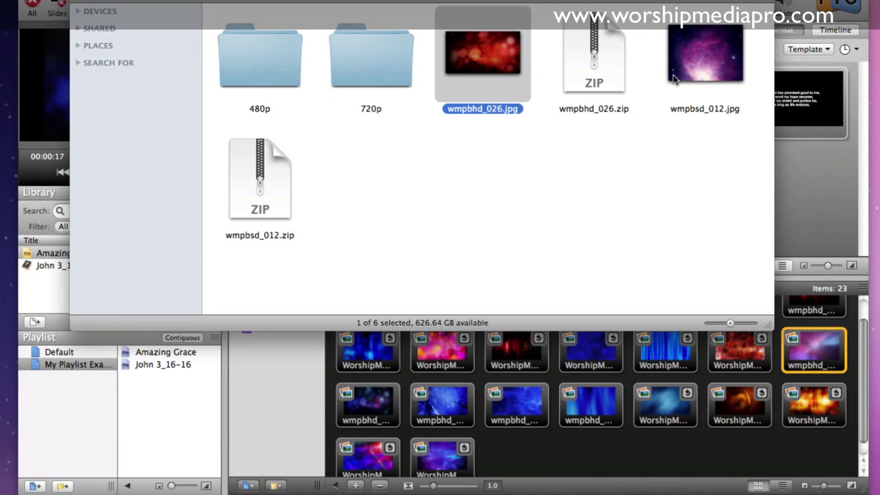
left_click(706, 70, "super")
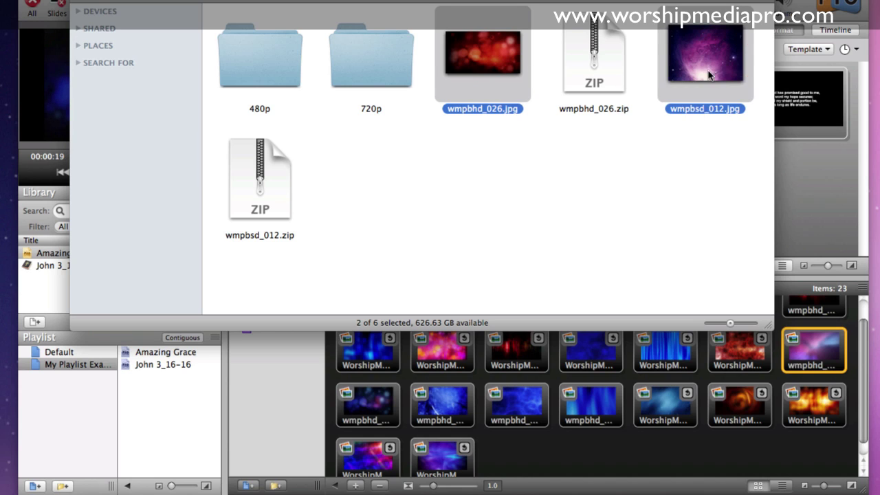
left_click_drag(730, 58, 629, 463)
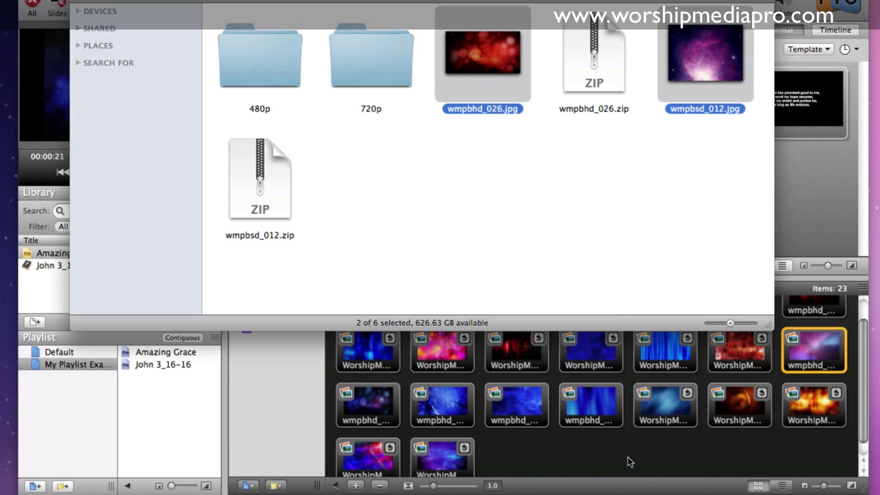
left_click(667, 463)
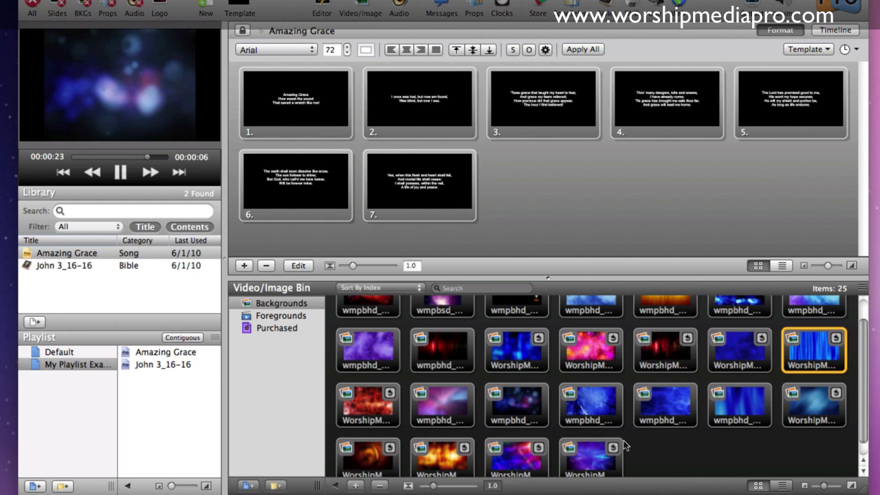
- Preview the two newly imported stills, wmpbhd_026.jpg and wmpbsd_012.jpg, from the Backgrounds bin
scroll(375, 330, "up", 2)
left_click(375, 330)
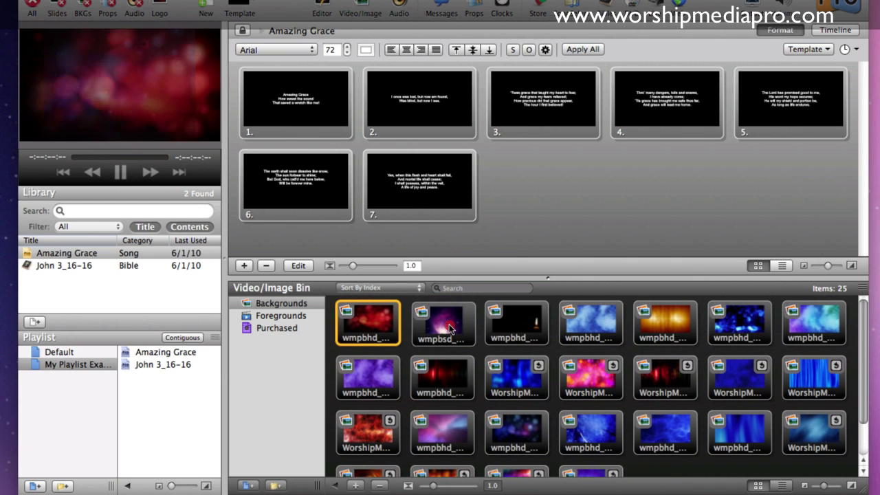
left_click(448, 333)
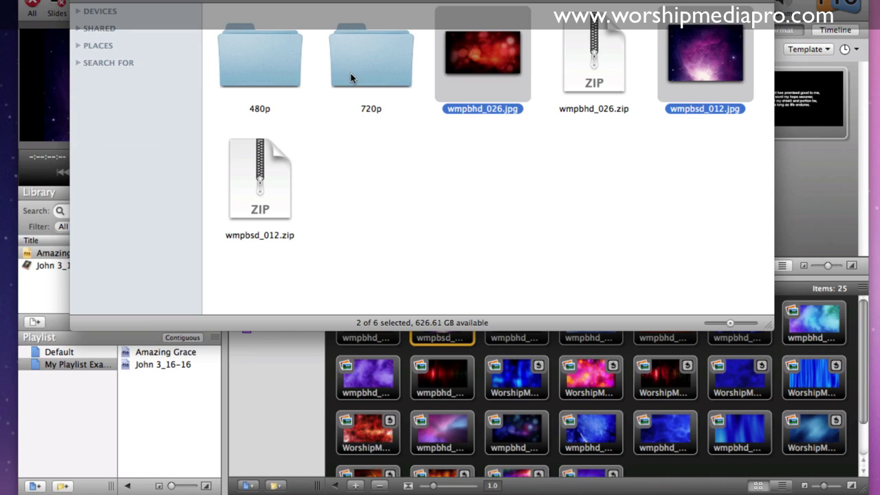
- Import WorshipMediaPro_720p.mov and WorshipMediaPro_Bubble_480p.mov from their 720p and 480p folders into ProPresenter's Backgrounds bin
double_click(351, 73)
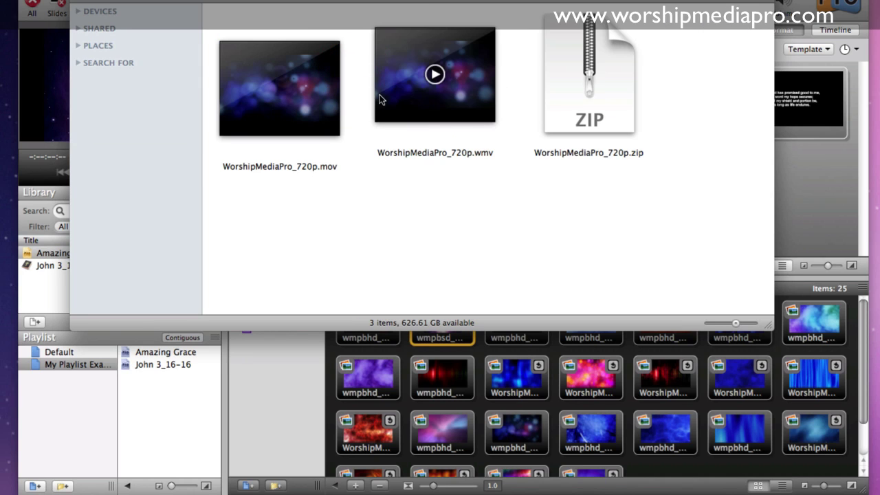
left_click_drag(319, 103, 653, 455)
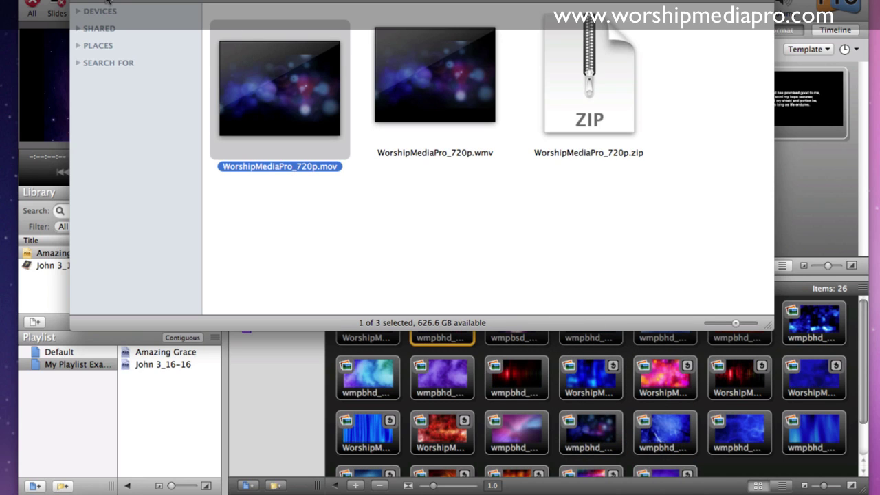
key("super+Up")
double_click(303, 63)
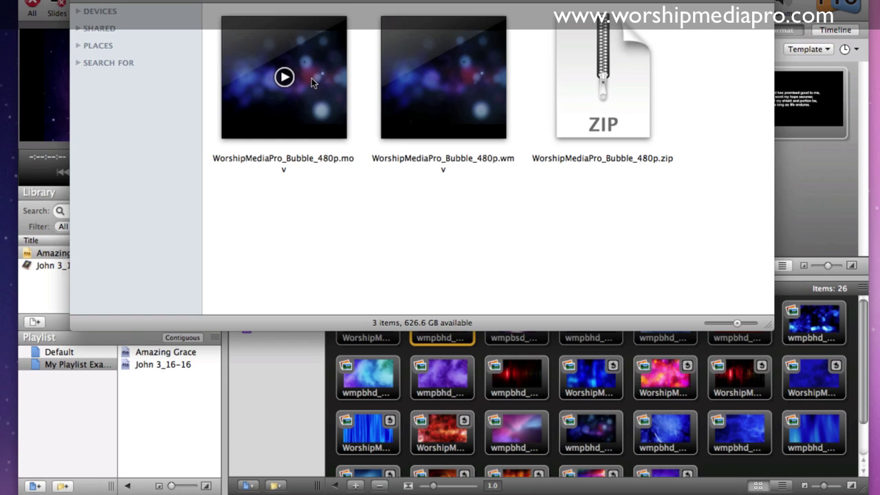
left_click_drag(317, 80, 400, 369)
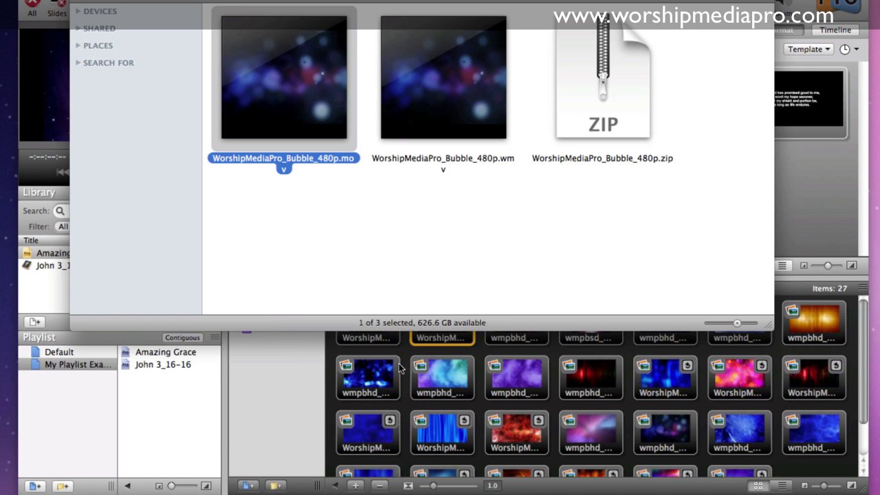
left_click(266, 386)
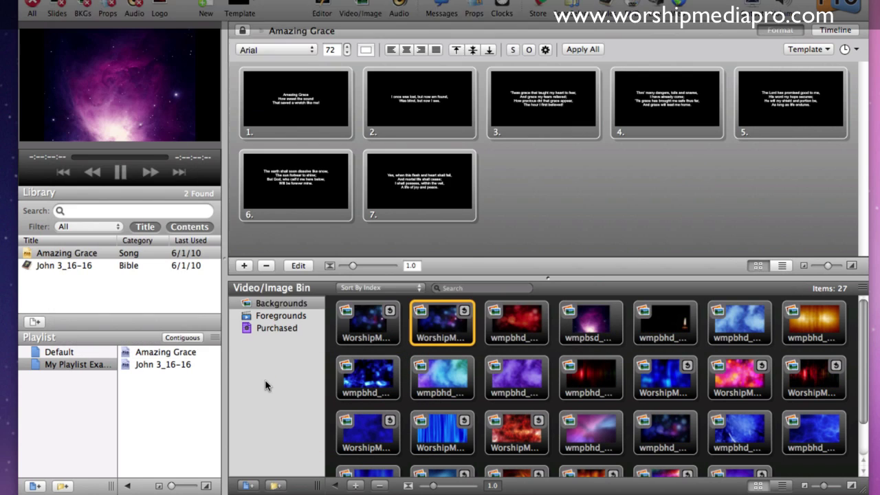
- Play the imported 720p and 480p bubble videos in turn to compare how they fill the preview, ending on the 720p version
left_click(433, 328)
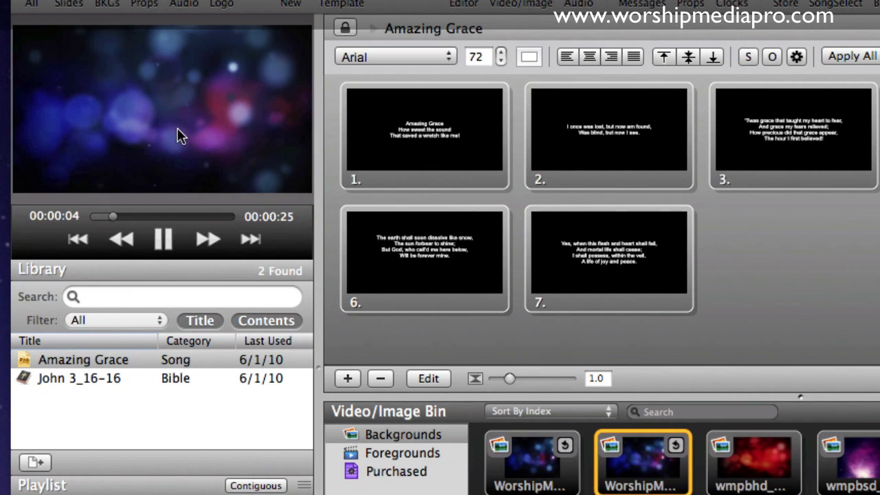
left_click(523, 461)
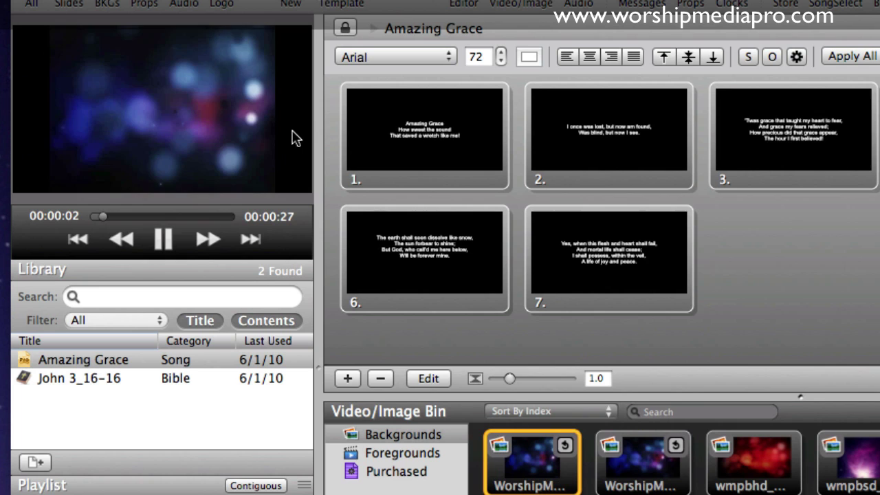
left_click(629, 465)
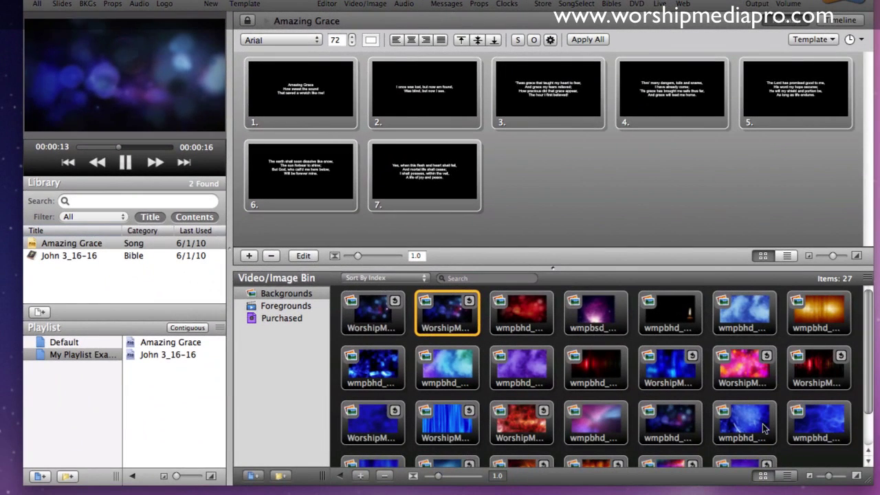
- Show the Video/Image Bin as a detailed list and narrow its Name column
left_click(785, 475)
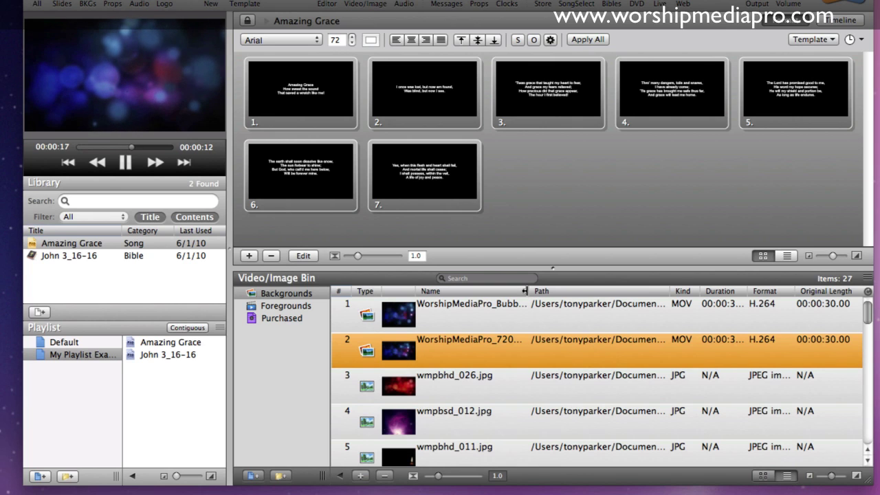
left_click_drag(524, 290, 534, 292)
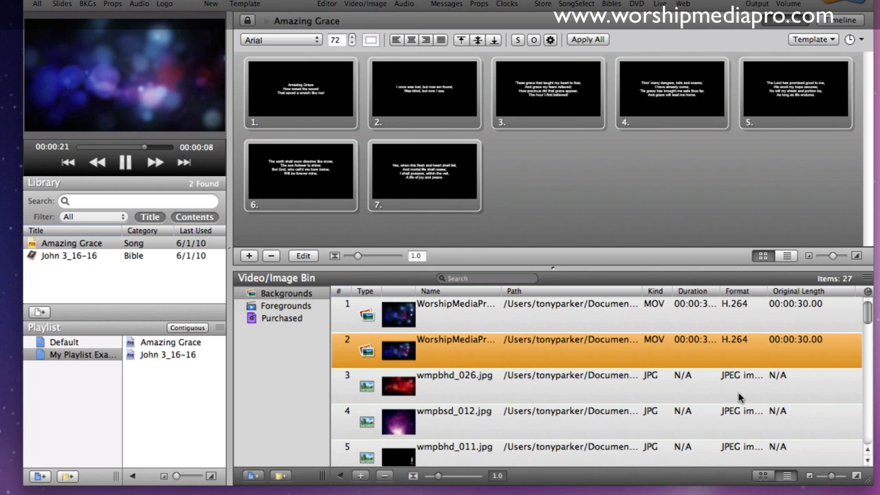
- Preview the stills wmpbsd_012.jpg, wmpbhd_012.jpg and wmpbhd_013.jpg from the bin's list
left_click_drag(870, 313, 867, 328)
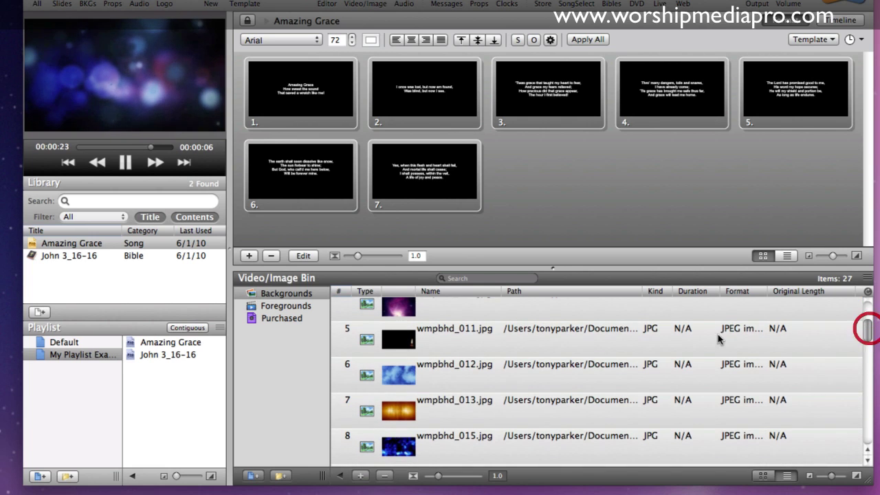
left_click(632, 307)
left_click(571, 387)
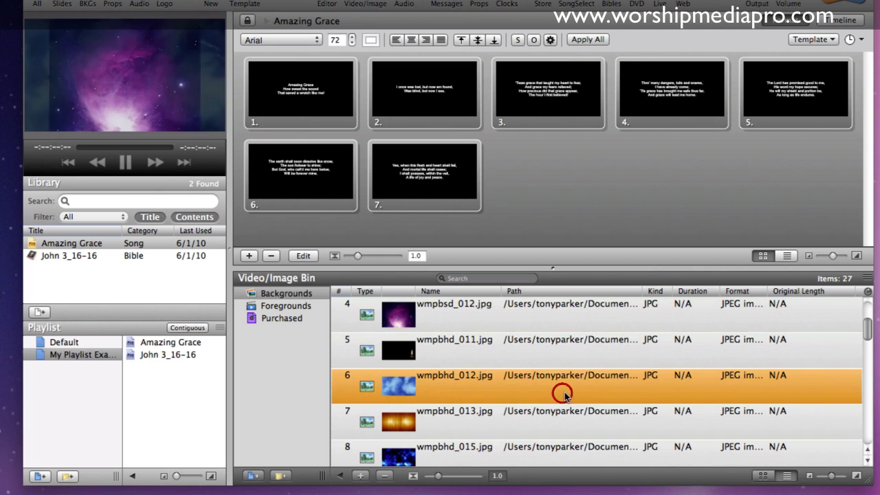
left_click(550, 415)
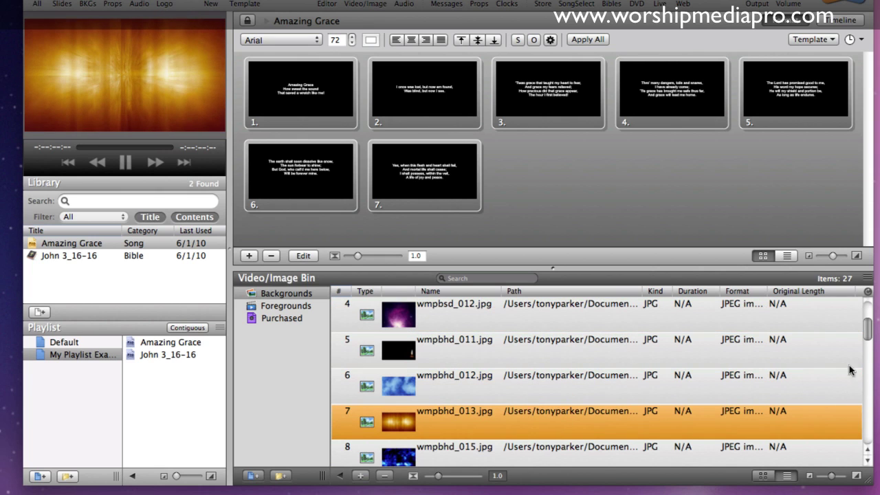
- Look through the list's stills and videos, and play the imported 720p video
left_click_drag(869, 330, 868, 354)
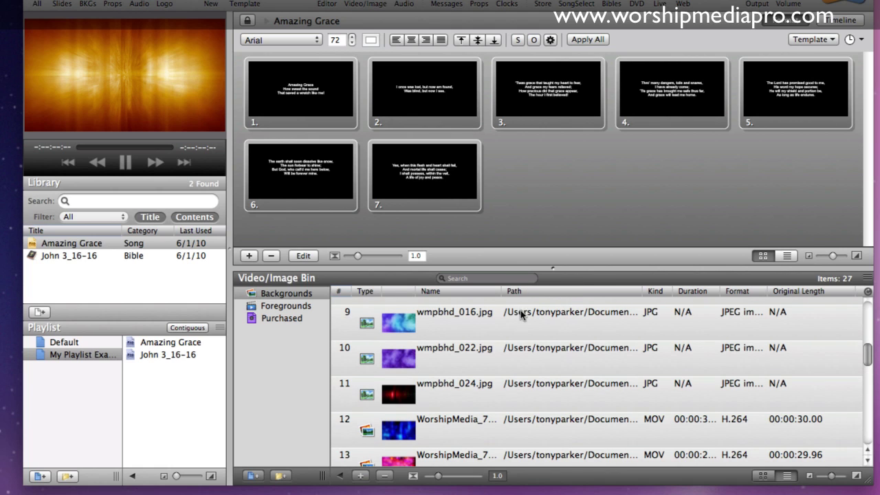
left_click_drag(868, 354, 869, 313)
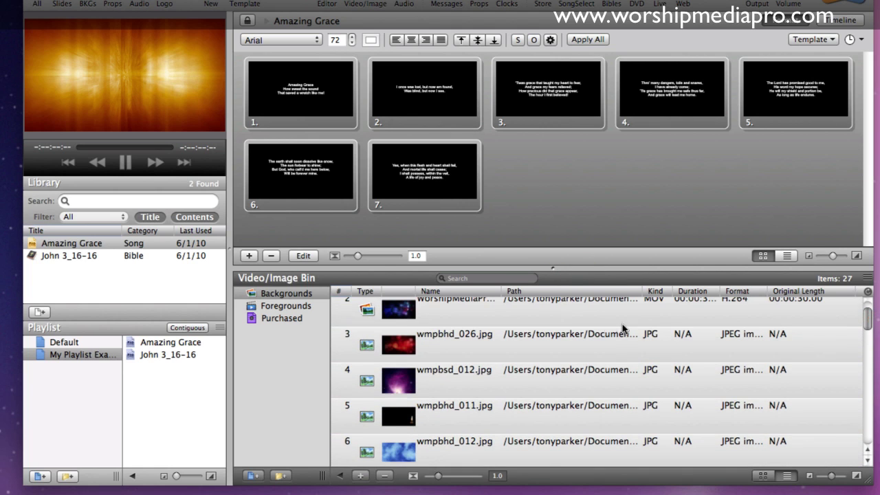
left_click(489, 305)
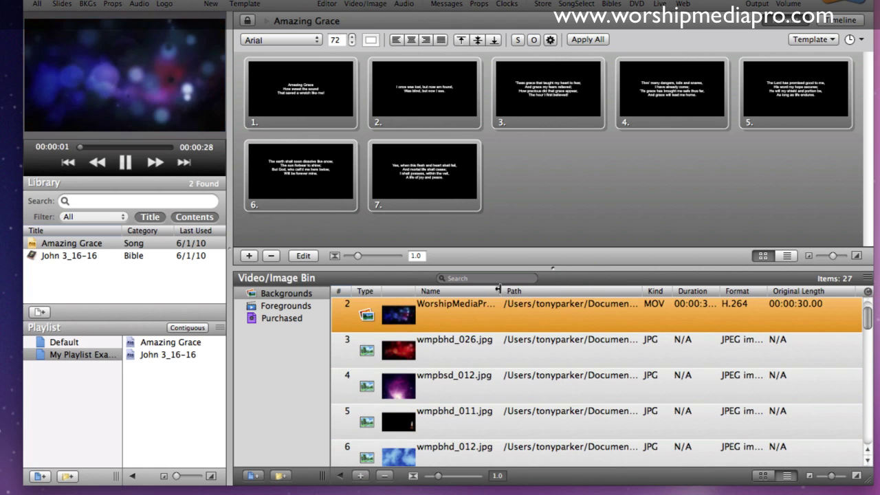
left_click(532, 288)
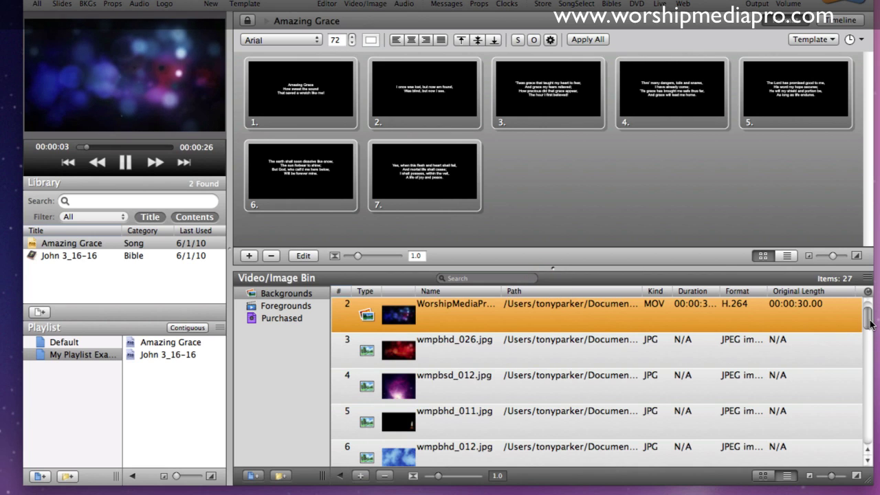
left_click_drag(870, 325, 869, 317)
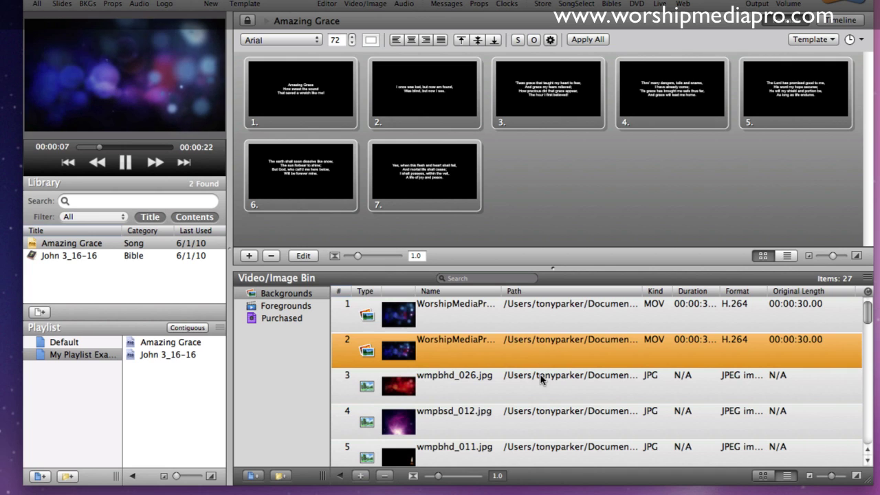
- Sort the bin's list by kind, filter it to the MOV videos and look through them
left_click(656, 290)
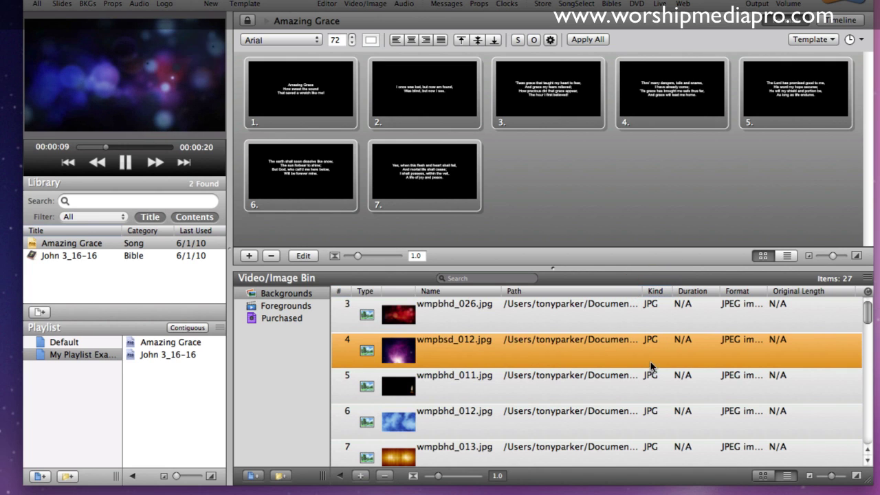
scroll(660, 342, "down", 15)
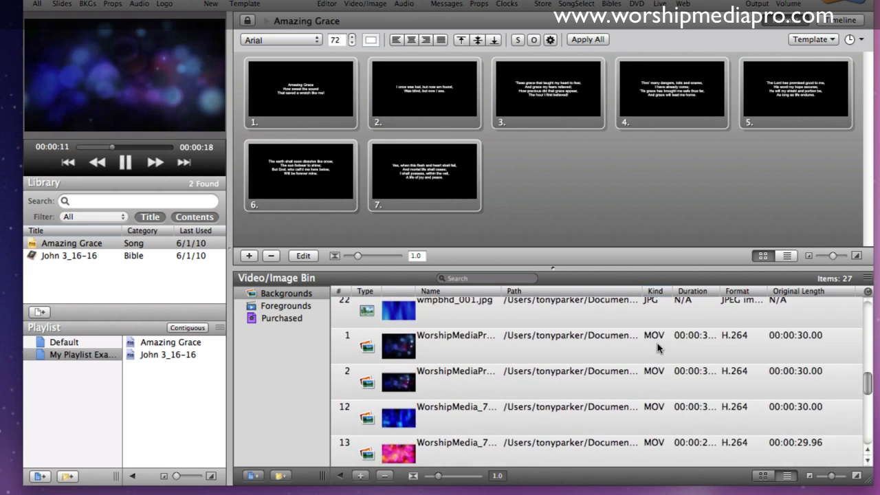
scroll(651, 371, "down", 15)
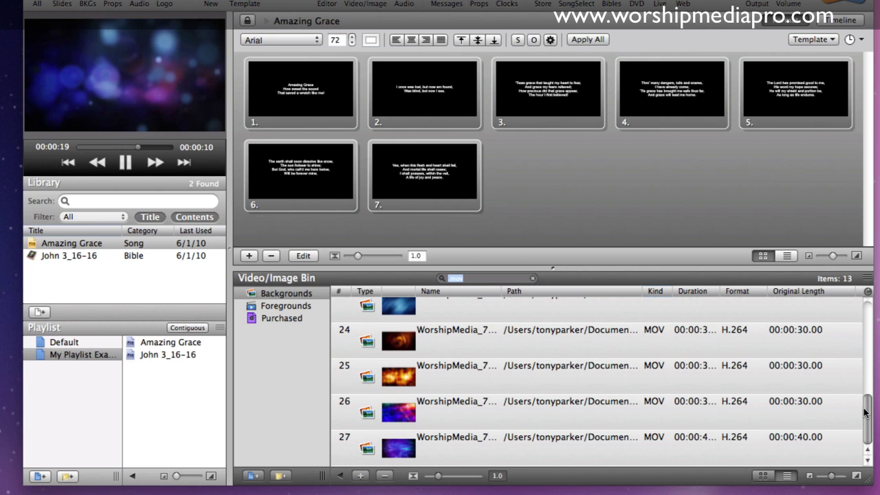
left_click_drag(865, 412, 849, 310)
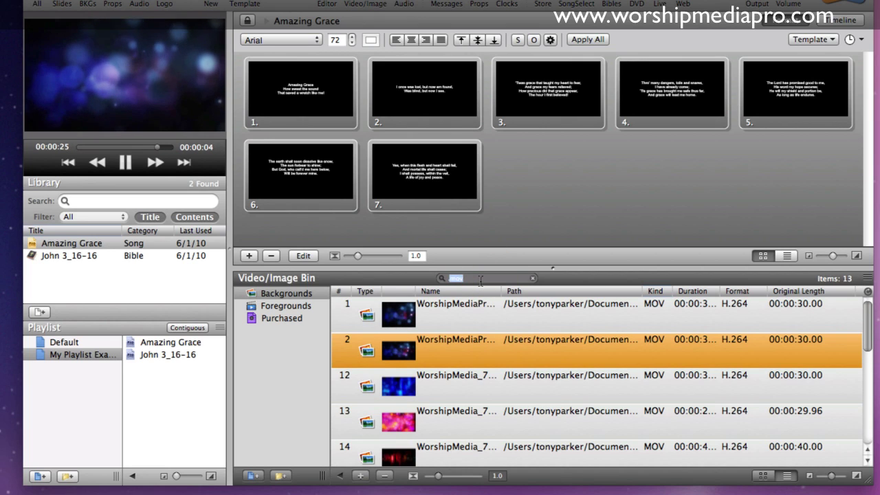
- Replace the bin's search term with jpg to list only the still images
key("BackSpace")
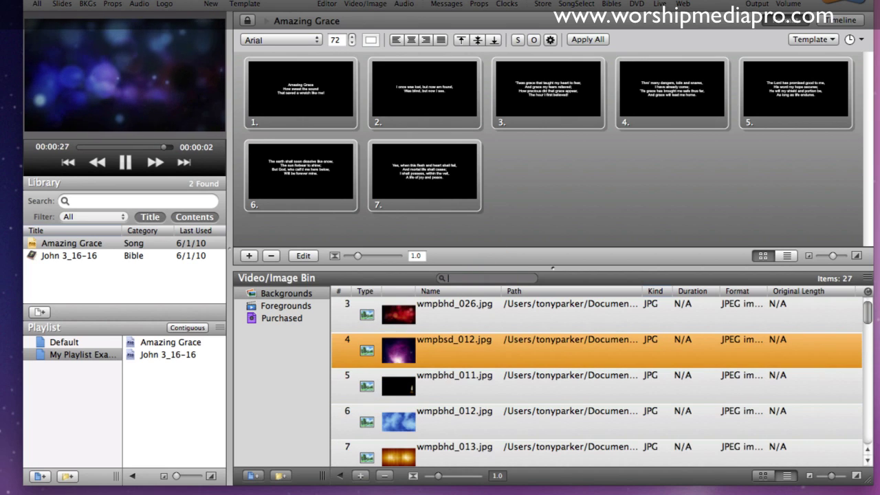
type("jpg")
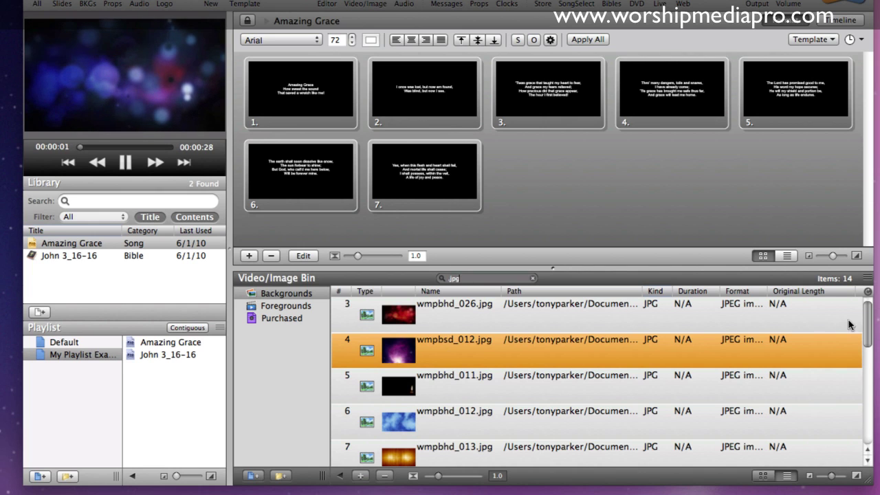
left_click_drag(871, 323, 875, 278)
- Search the bin for wmp and look through the matching backgrounds
left_click(479, 278)
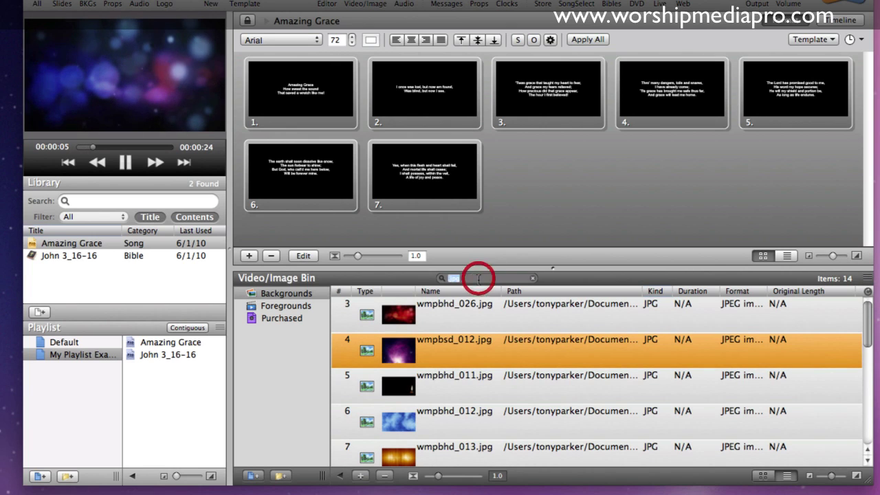
type("w")
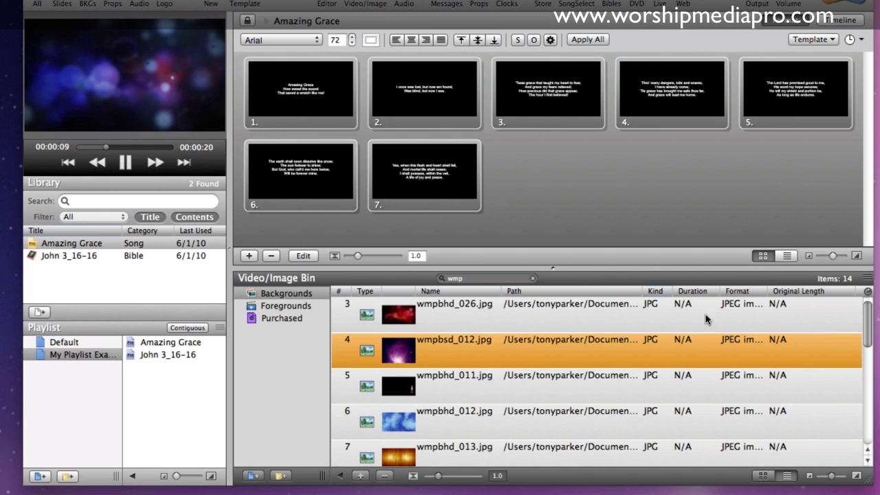
left_click_drag(870, 322, 855, 432)
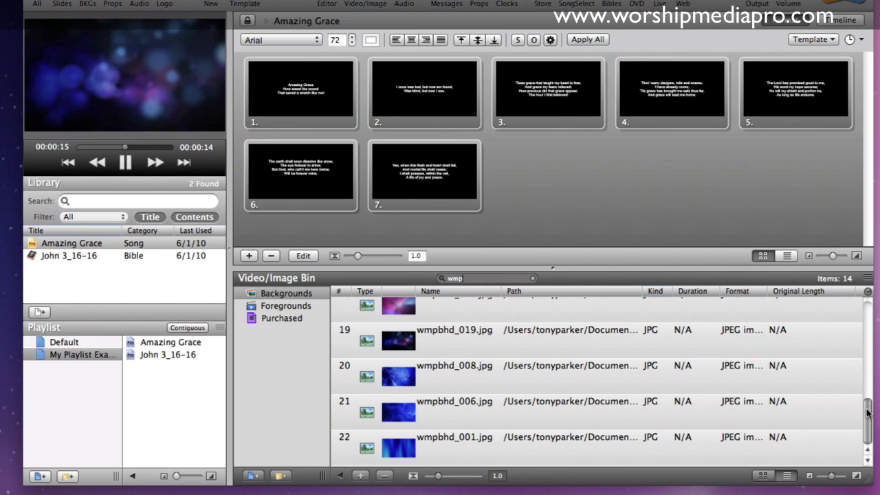
left_click_drag(867, 412, 874, 294)
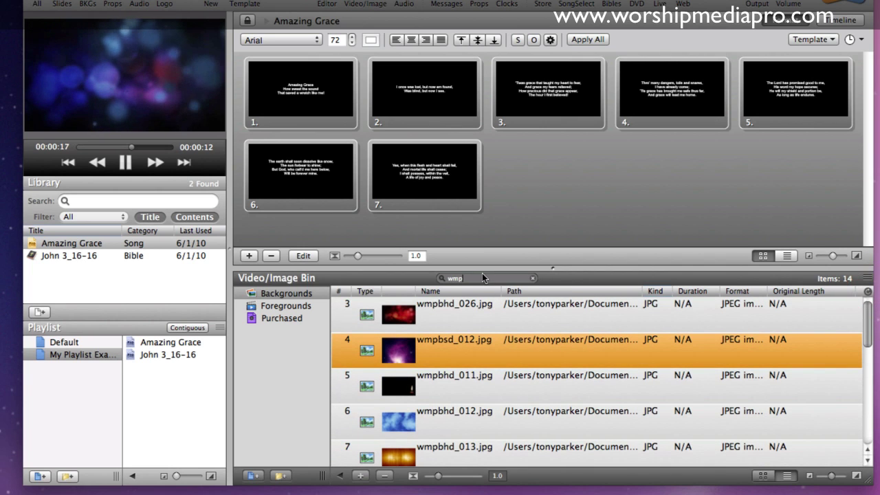
- Search the bin for sd to find standard-definition stills, and for 480 to find 480p videos
left_click(532, 278)
type("sd")
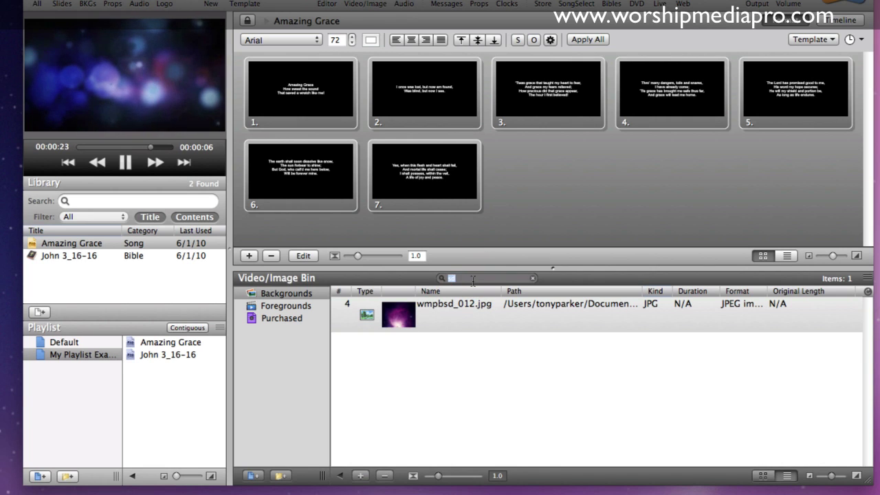
type("480")
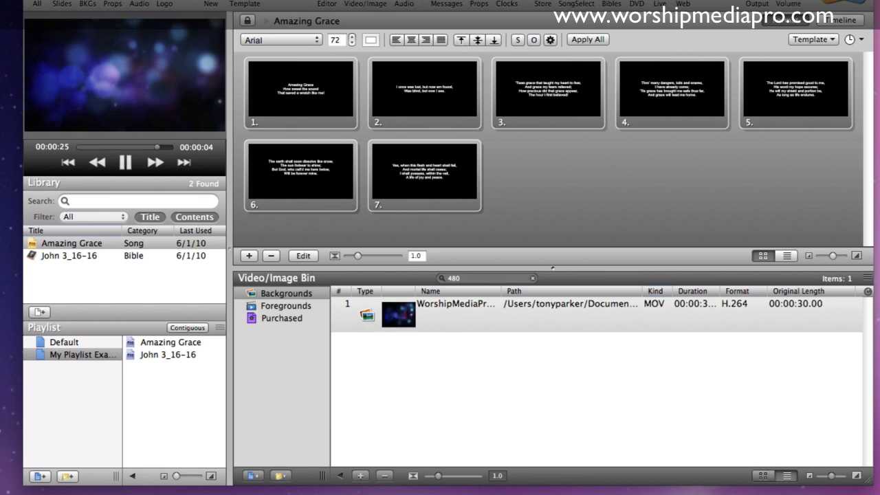
- Search the bin for 720 and switch the matching videos back to thumbnail view
double_click(453, 279)
type("720")
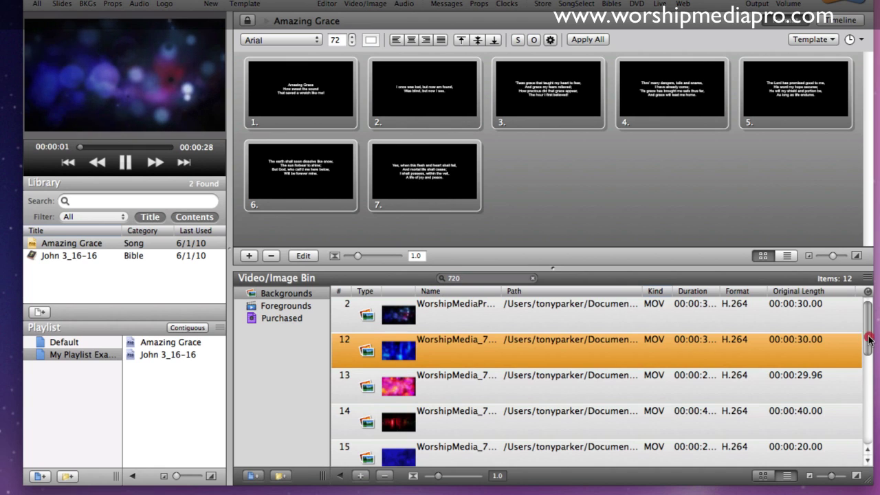
left_click_drag(870, 339, 860, 319)
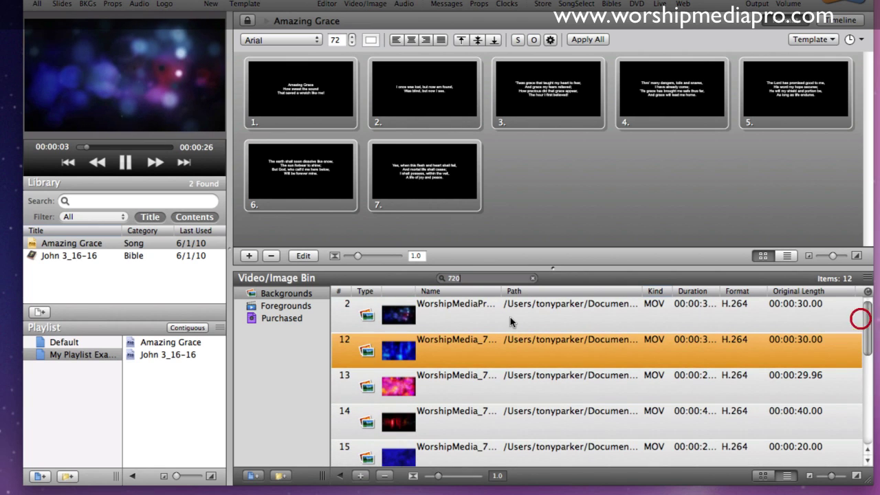
left_click(763, 475)
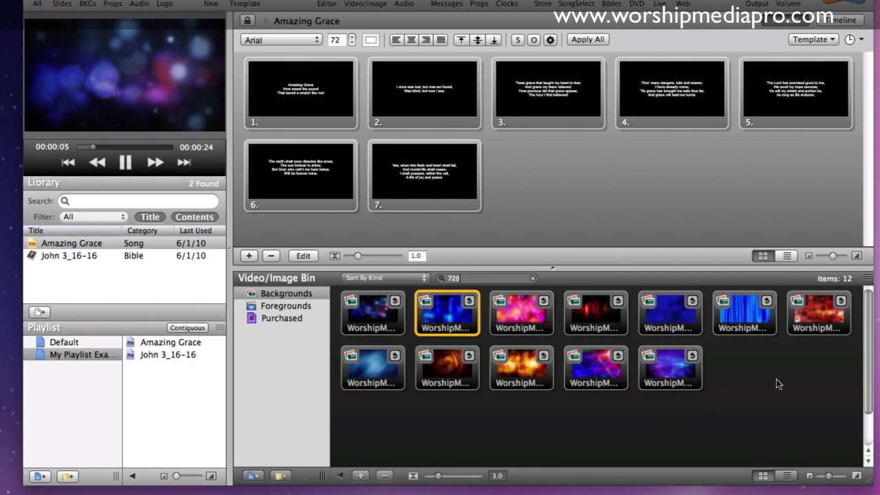
- Clear the bin's search, and toggle the display of the Video/Image Bin and the audio bin
left_click(535, 278)
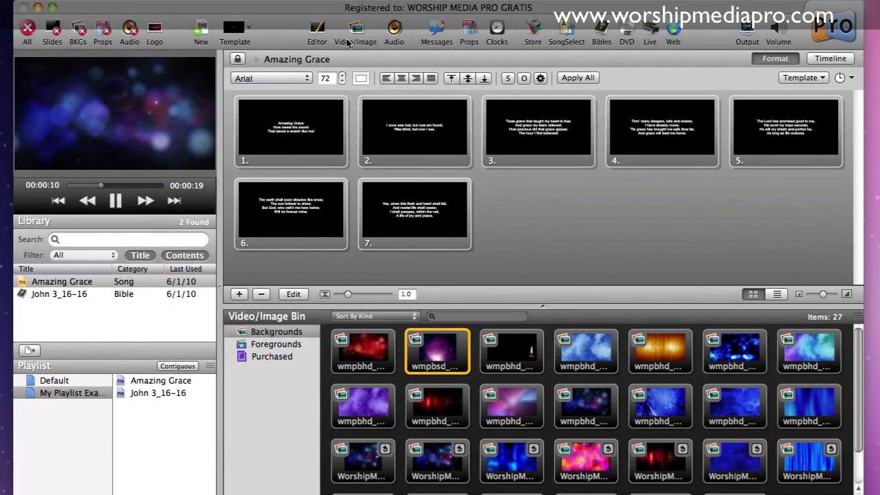
left_click(365, 3)
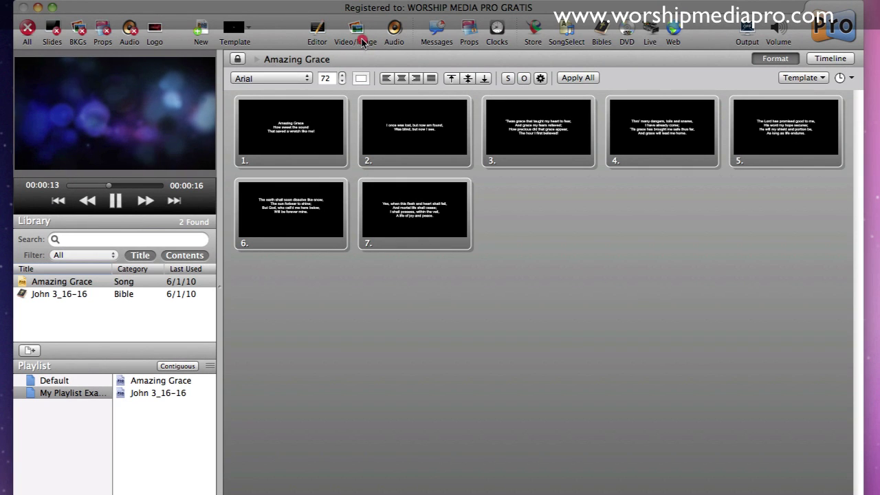
left_click(358, 35)
left_click(394, 31)
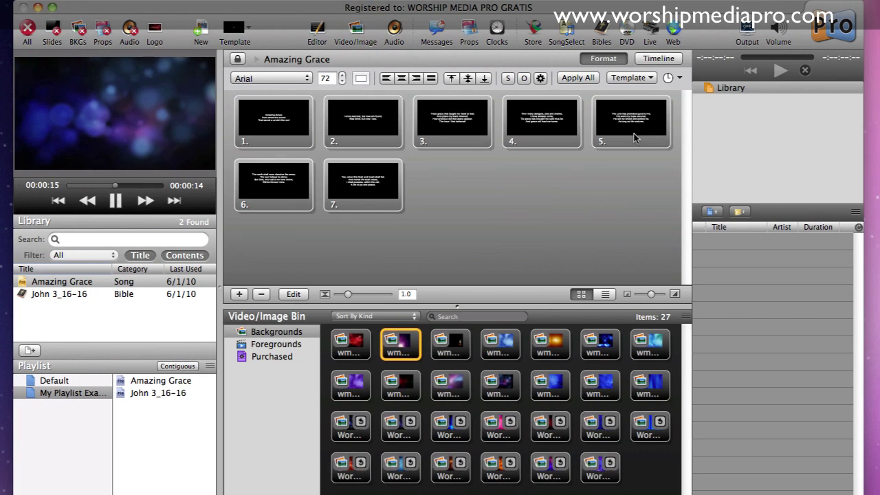
left_click(394, 38)
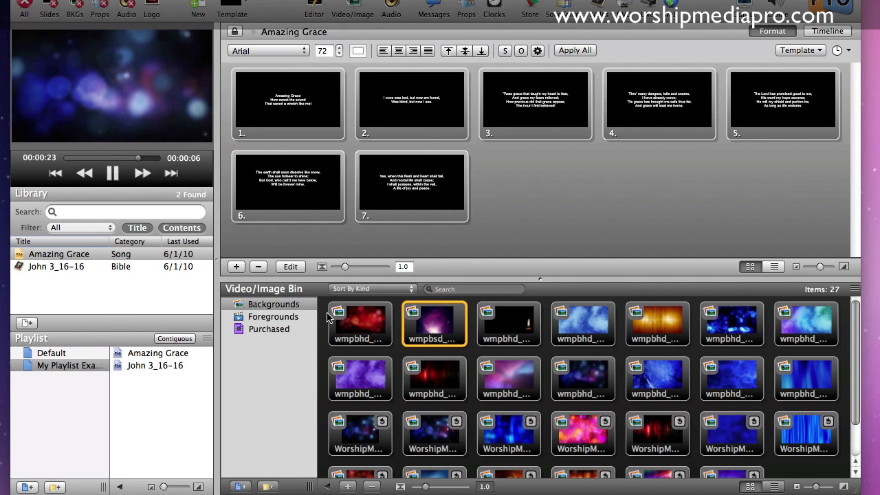
- Play the first two WorshipMediaPro video backgrounds in the bin, one after the other
scroll(852, 348, "down", 3)
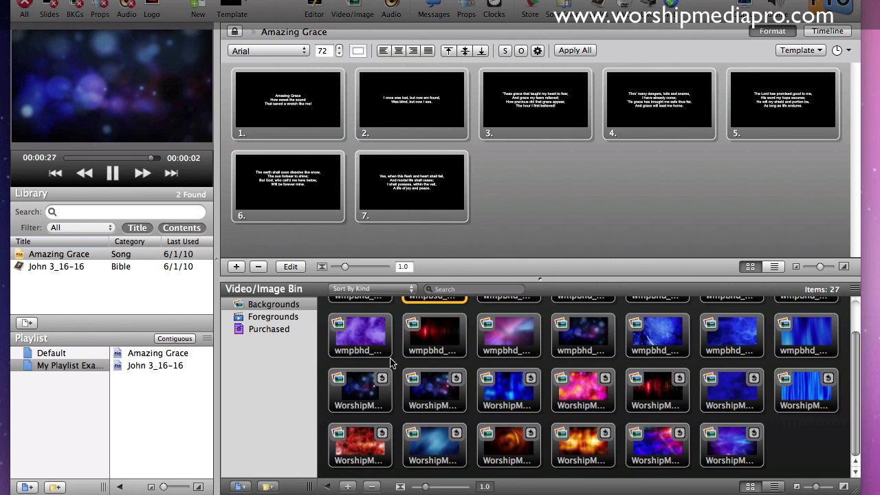
left_click(358, 392)
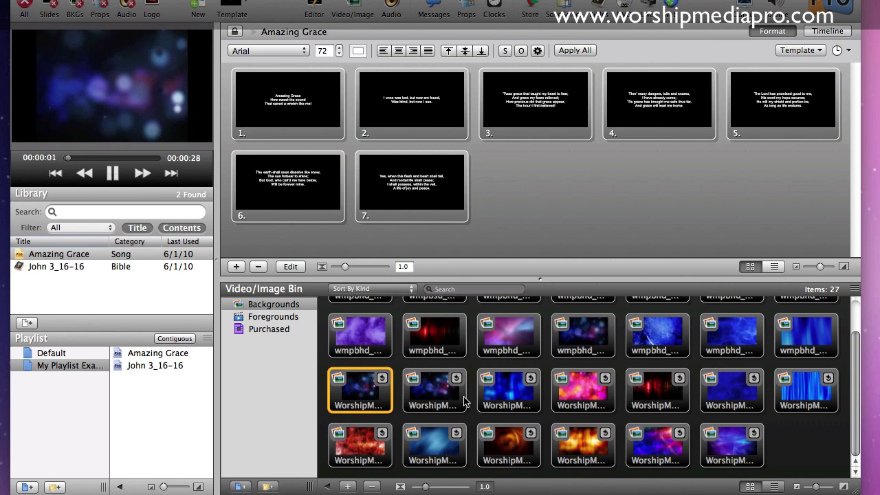
left_click(436, 400)
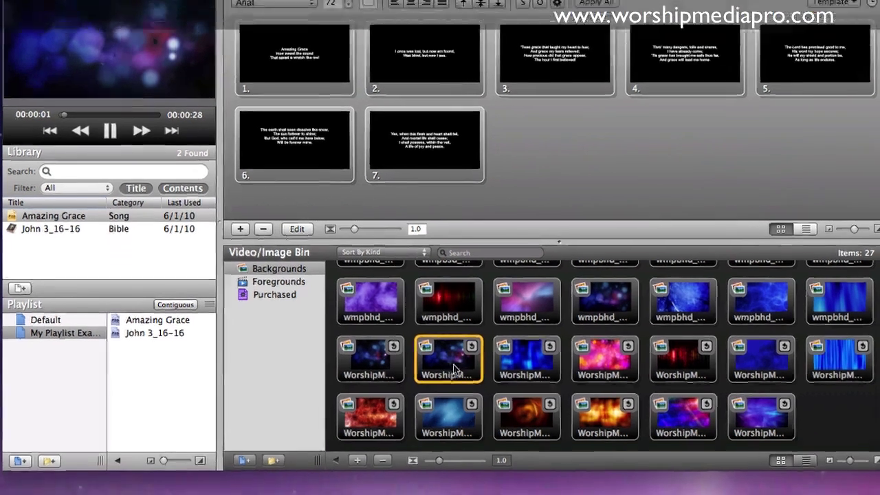
- In the playing video's Cue Inspector, raise the rate to between 1.5x and 2x, shift the hue to green, and replay the clip
right_click(438, 402)
left_click(527, 435)
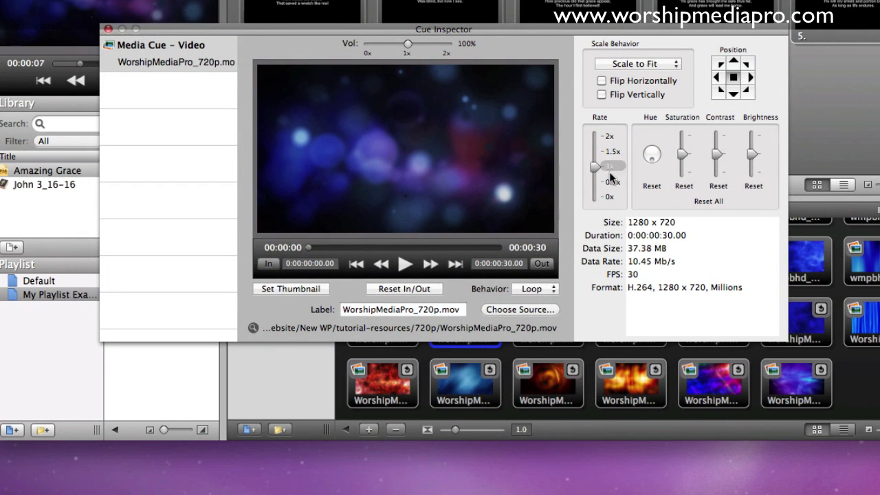
left_click_drag(596, 166, 594, 142)
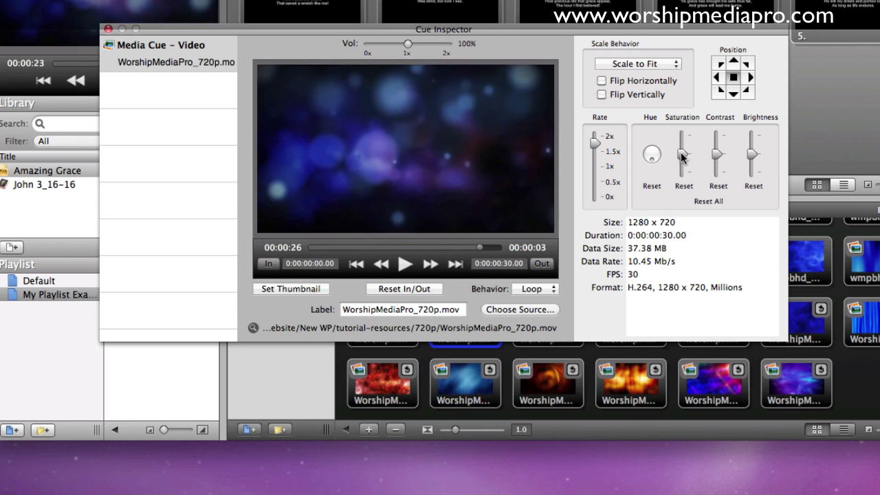
left_click(651, 157)
mouse_move(652, 156)
left_mouse_down()
mouse_move(639, 160)
mouse_move(662, 165)
left_mouse_up()
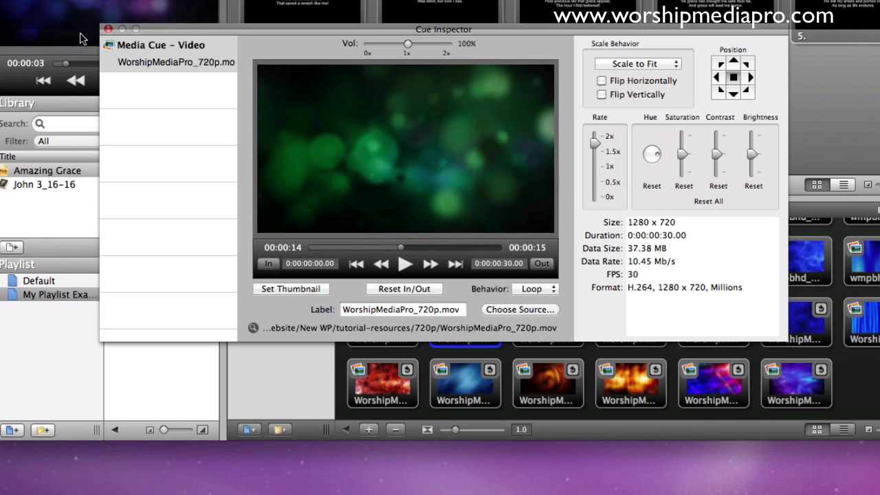
left_click(107, 31)
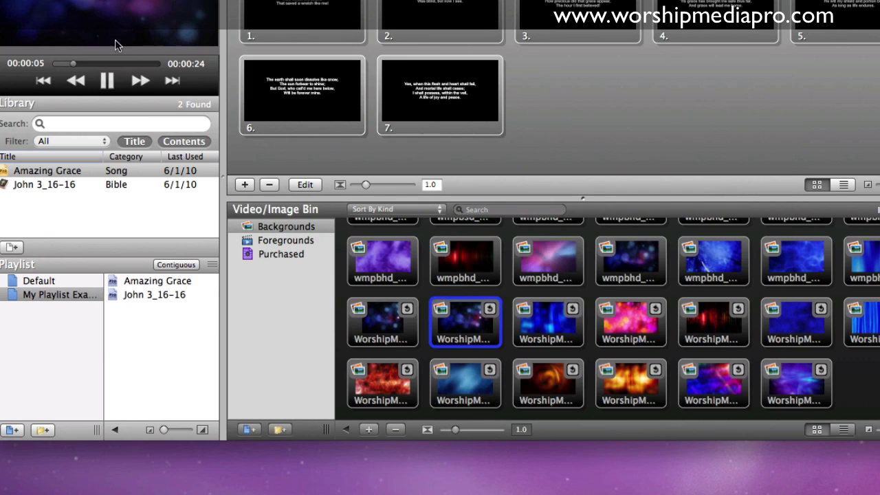
left_click(461, 327)
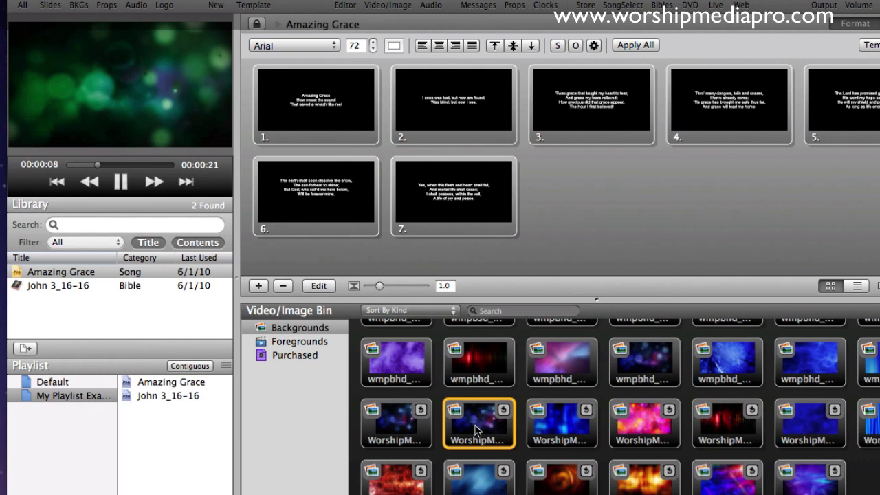
- In the green video's Cue Inspector, reset all colour adjustments and set the playback rate back to 1x
right_click(484, 427)
left_click(523, 492)
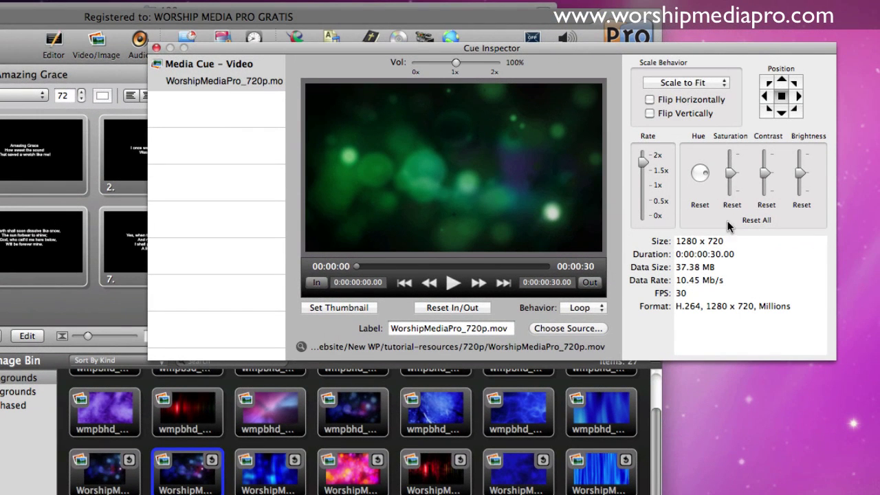
left_click(752, 218)
left_click_drag(641, 161, 641, 184)
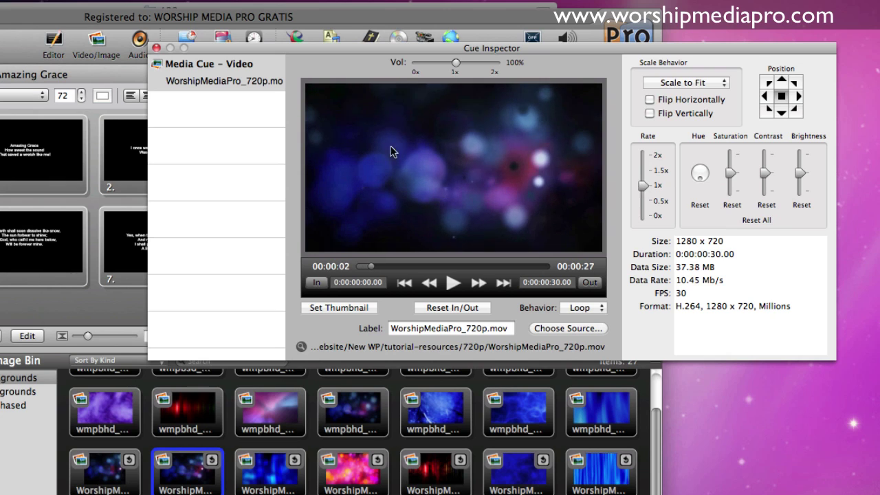
left_click(156, 47)
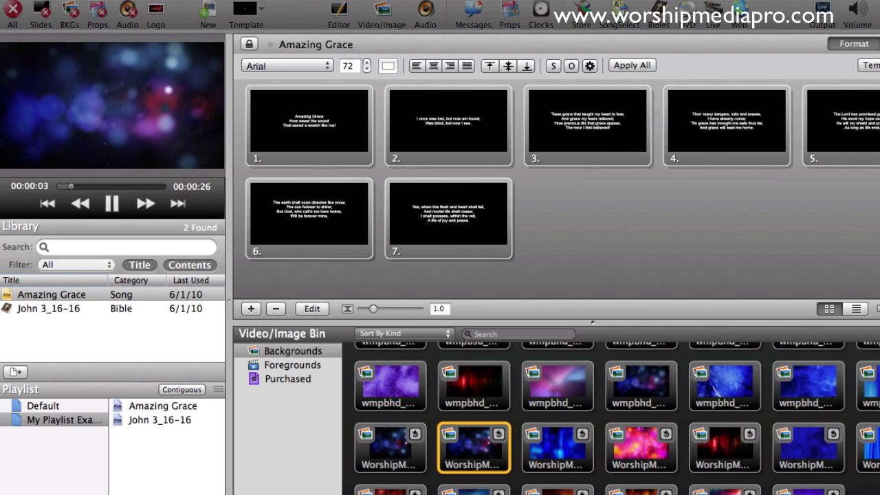
- Switch between the John 3_16-16 and Amazing Grace presentations in the library, ending on John 3_16-16, and show the logo on the output
scroll(612, 412, "up", 3)
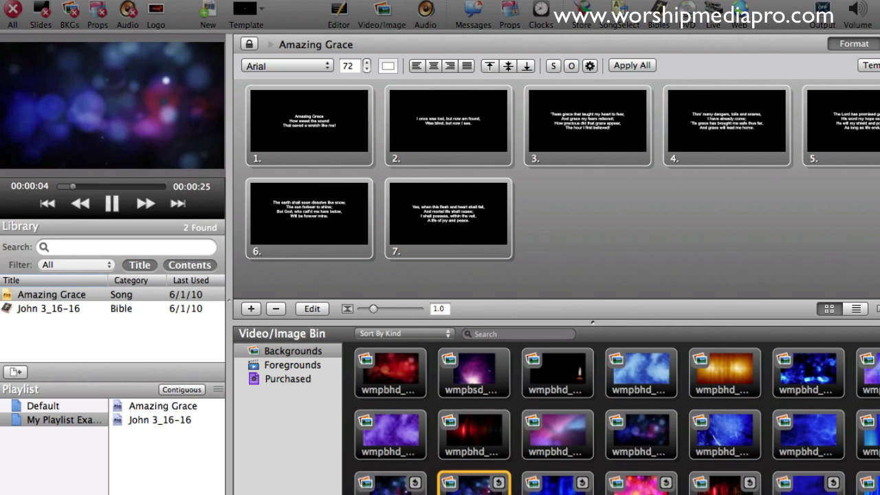
left_click(44, 310)
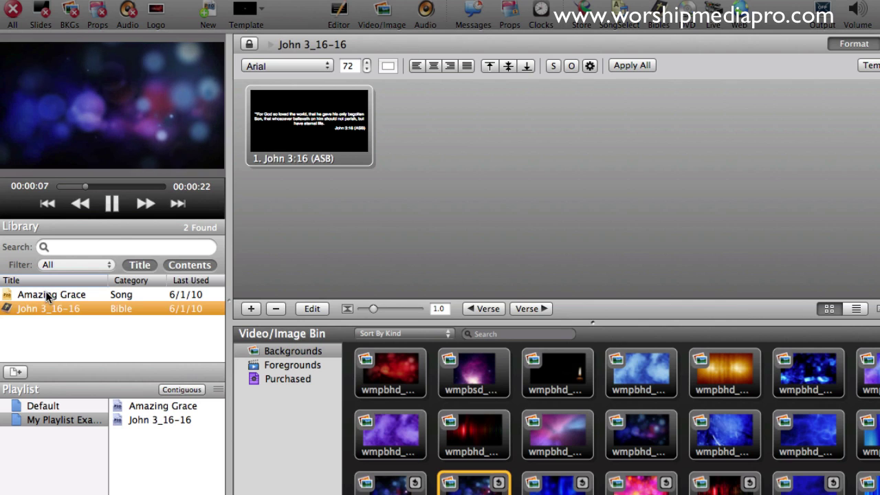
left_click(47, 296)
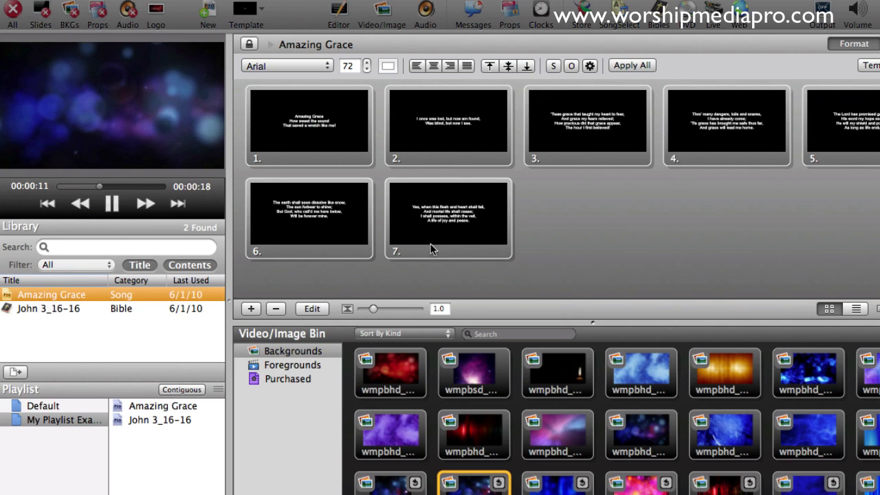
left_click(60, 311)
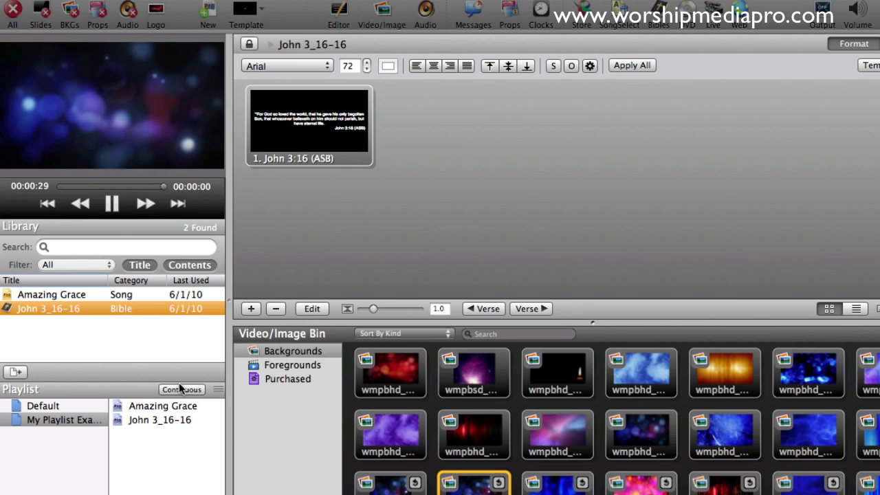
left_click(155, 14)
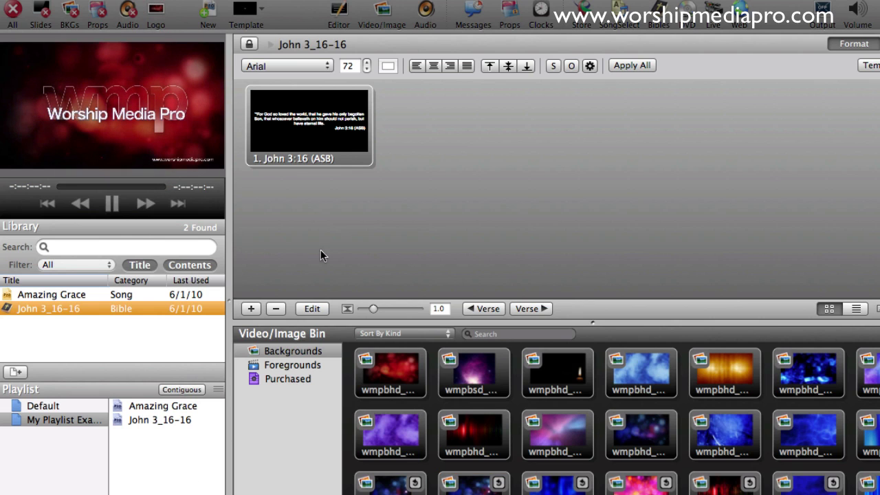